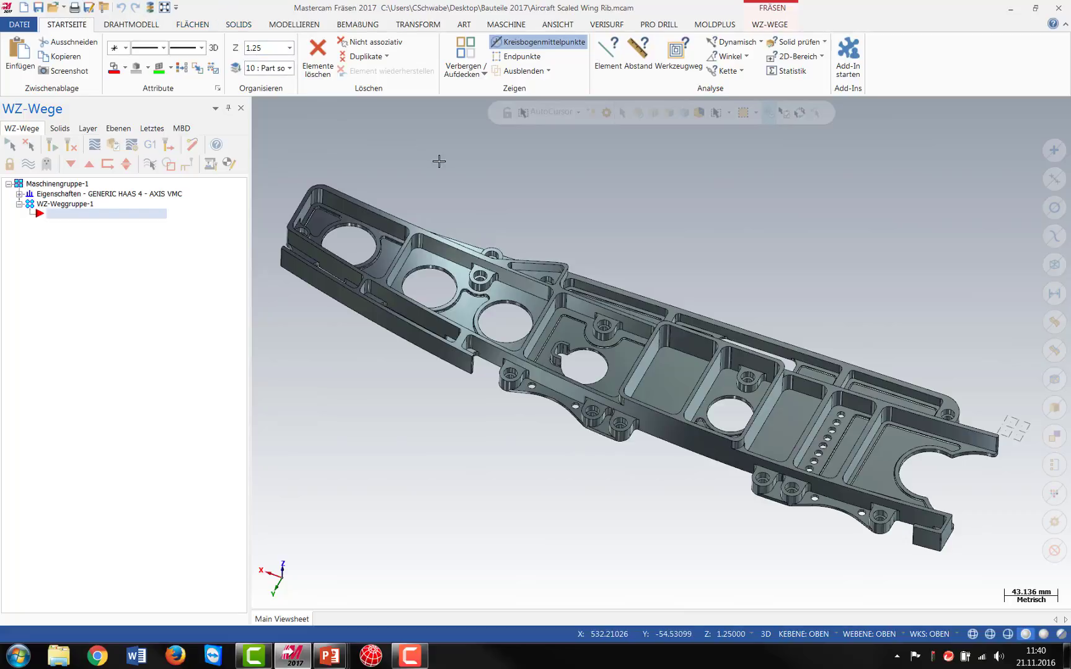
left_click(131, 24)
left_click(192, 24)
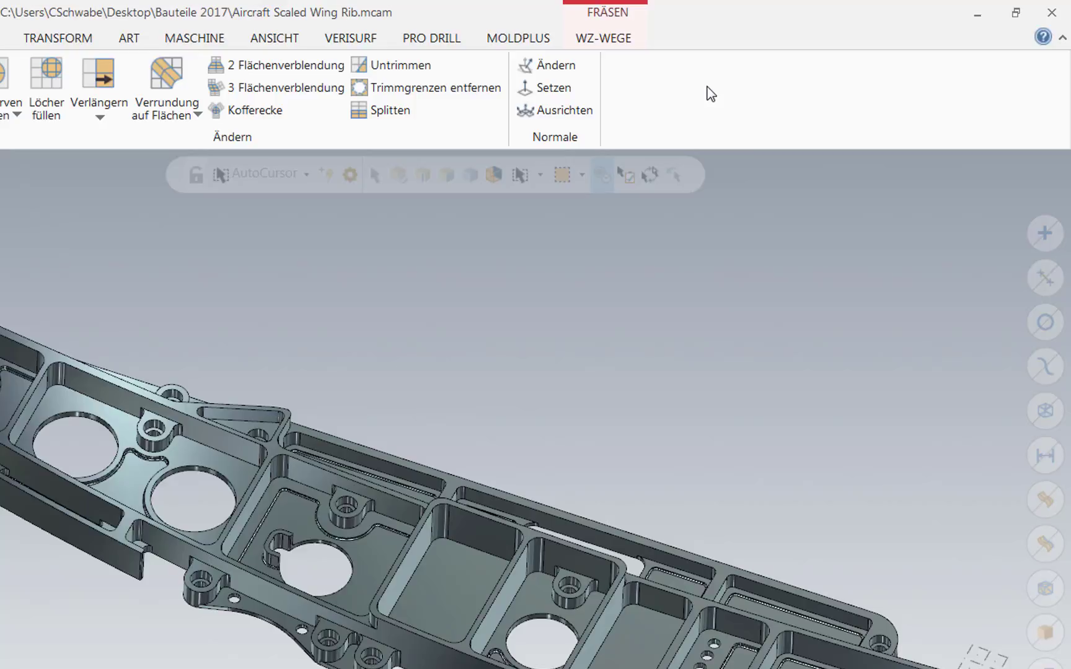
Create a new custom group in the milling (Fräsen) WZ-Wege ribbon tab through the ribbon customization for Werzeuge.
left_click(595, 40)
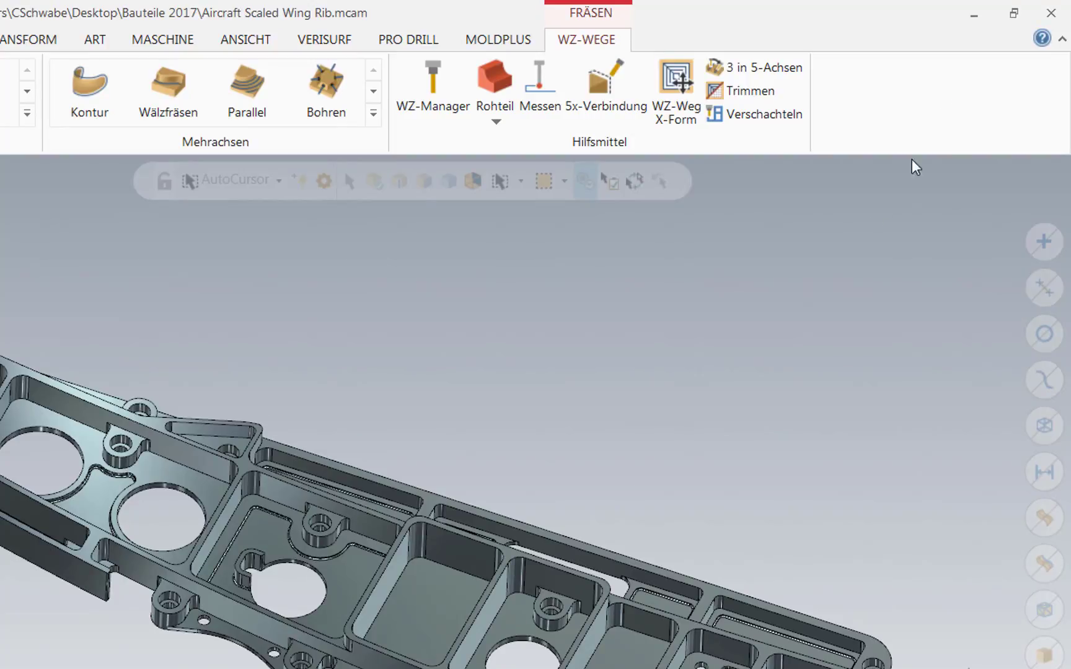
right_click(874, 92)
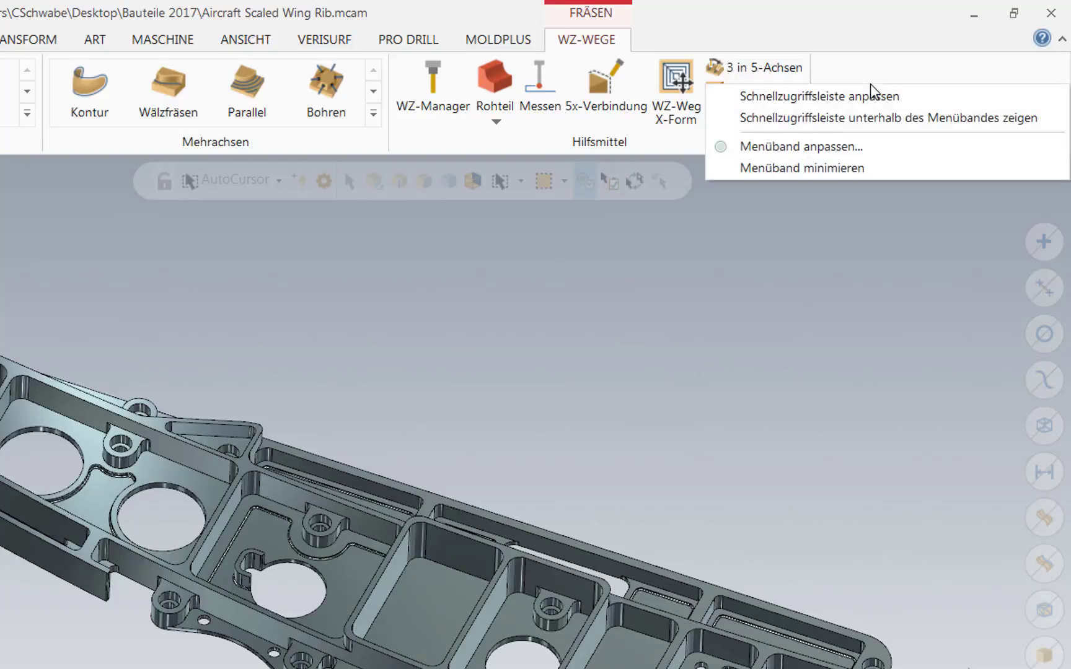
left_click(782, 148)
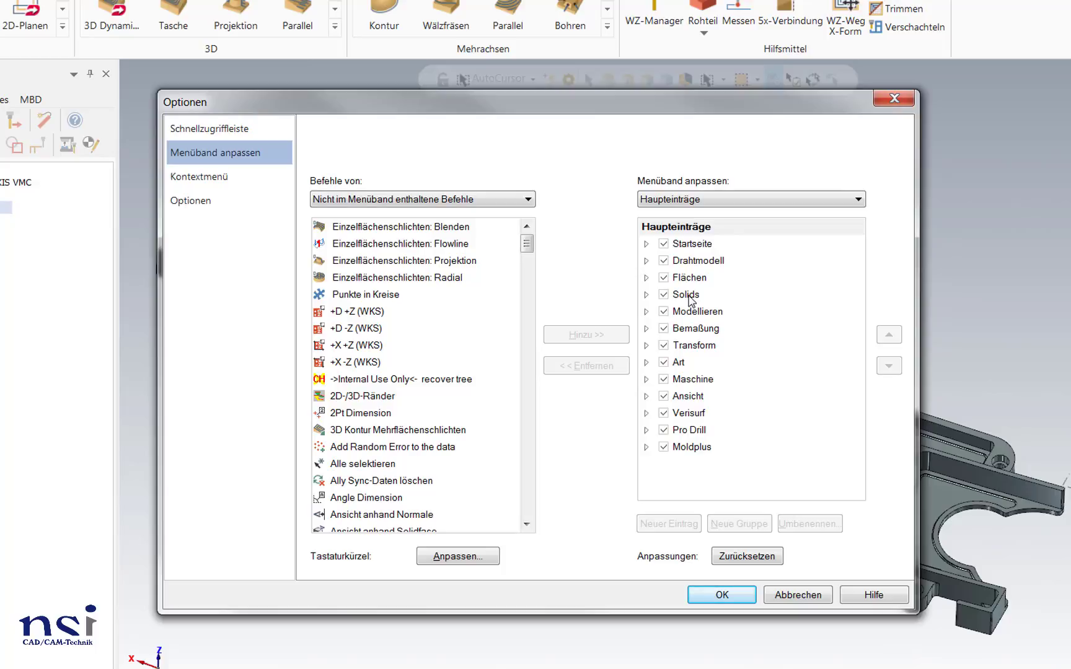
left_click(859, 200)
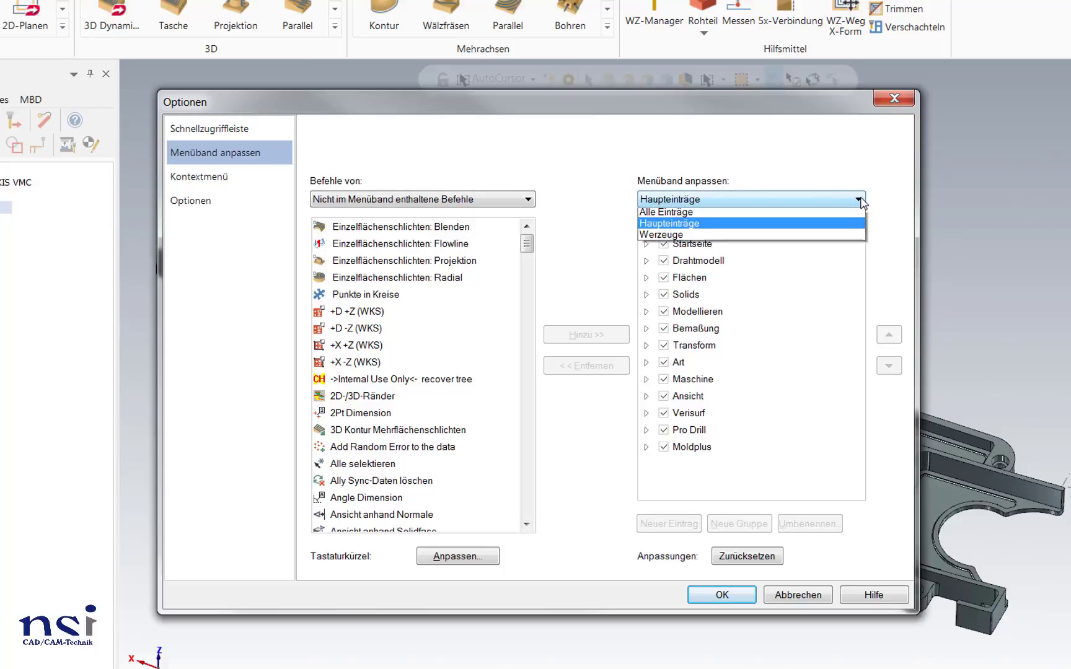
left_click(686, 238)
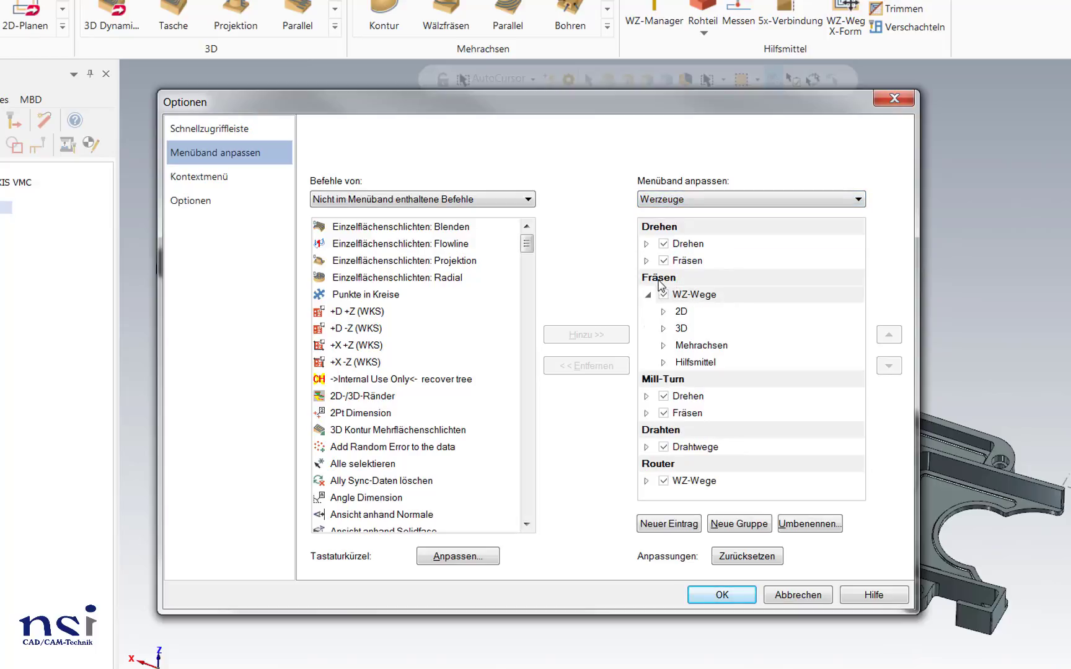
left_click(693, 297)
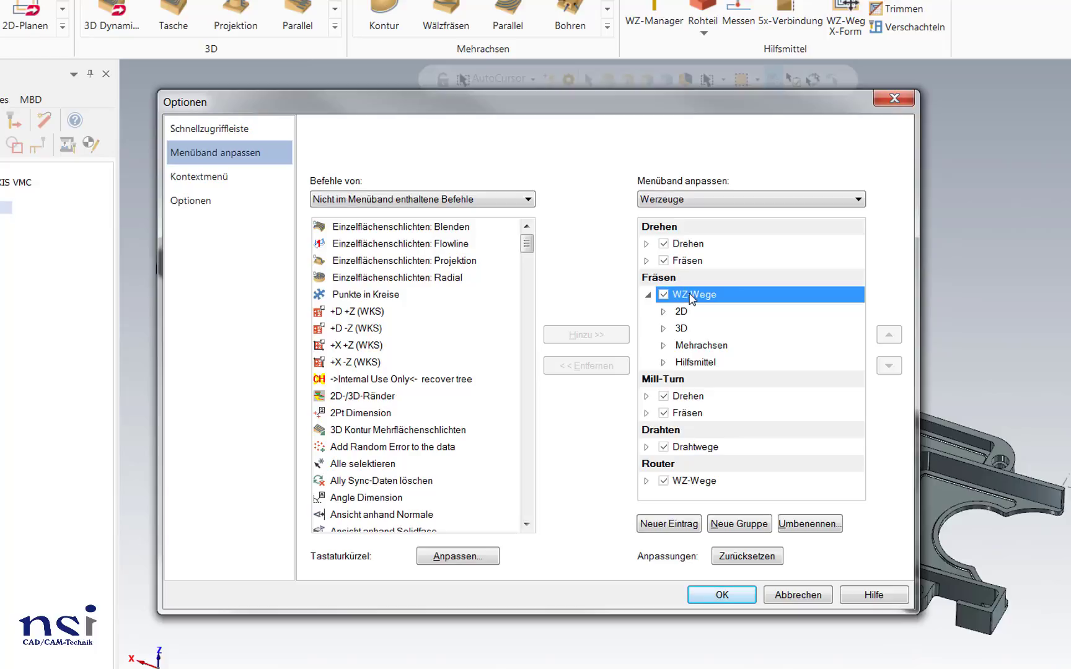
left_click(739, 527)
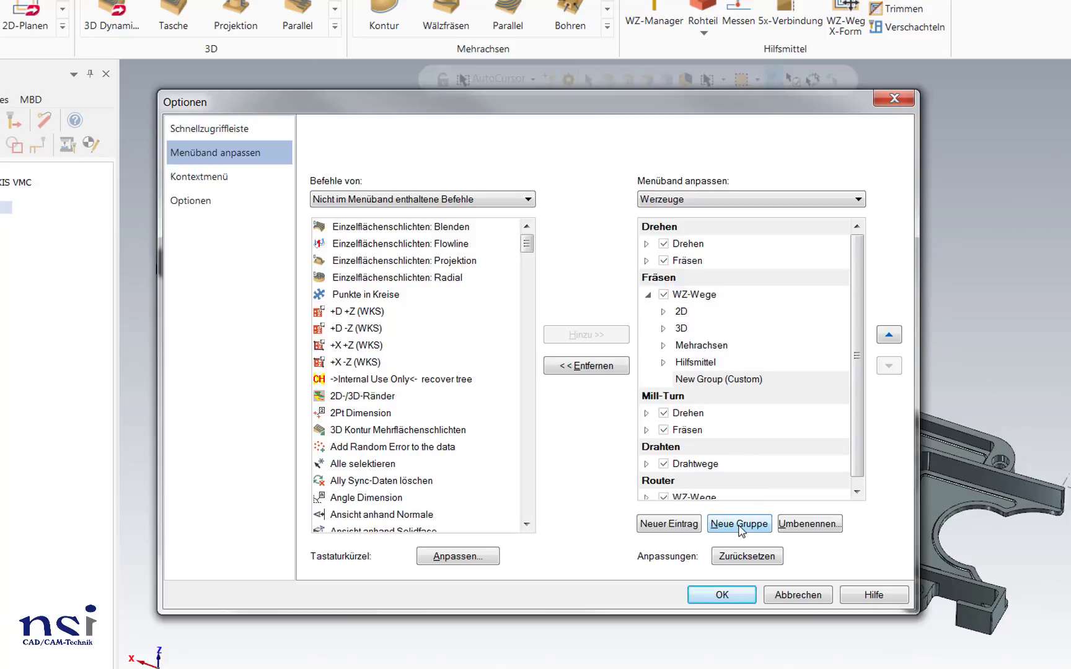
Rename the new ribbon group as Dynamic Motion.
left_click(704, 381)
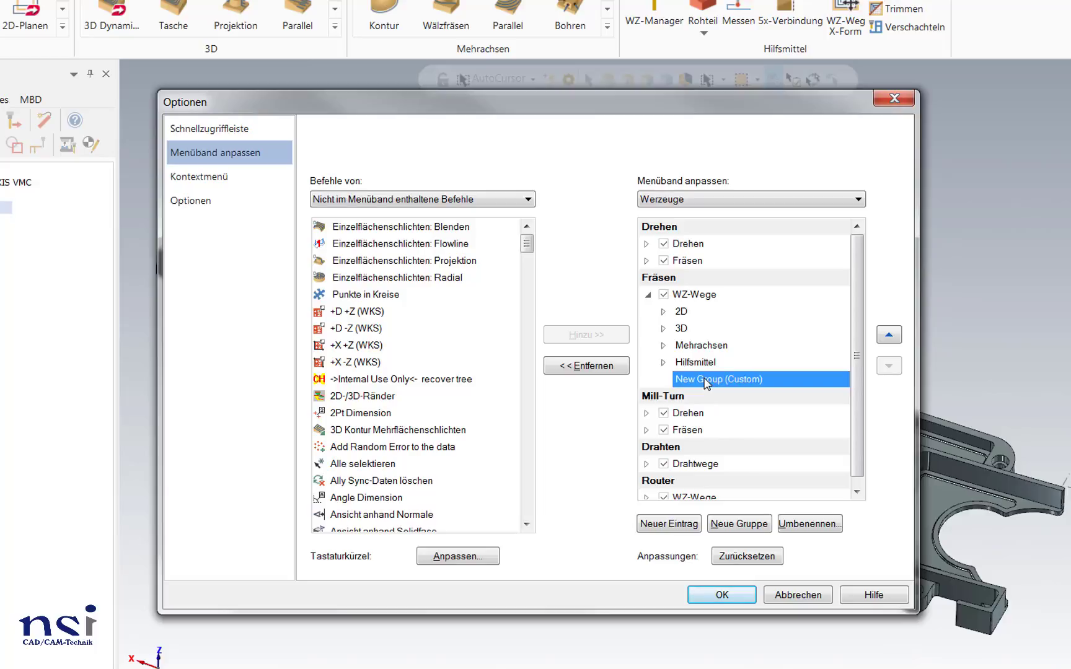
right_click(705, 381)
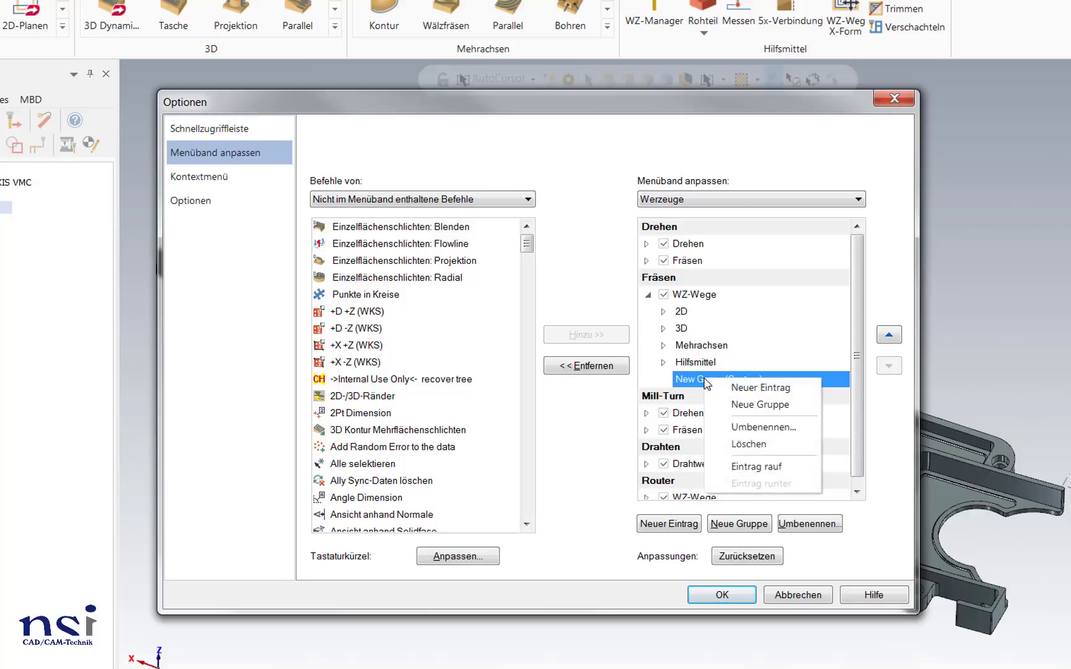
left_click(761, 428)
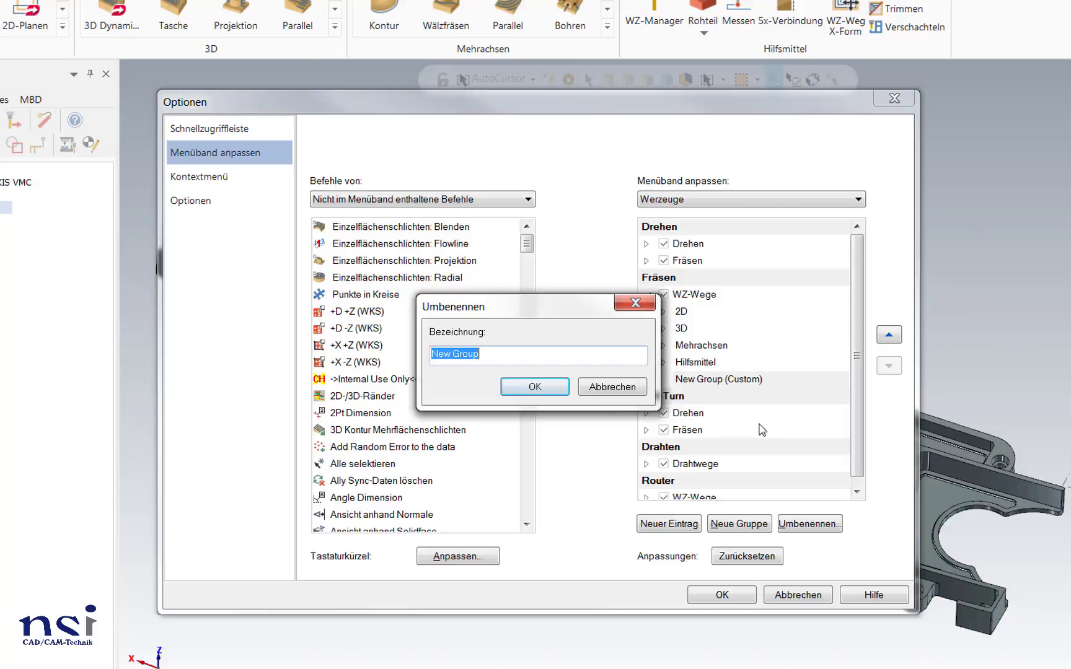
type("Dynamic Motion")
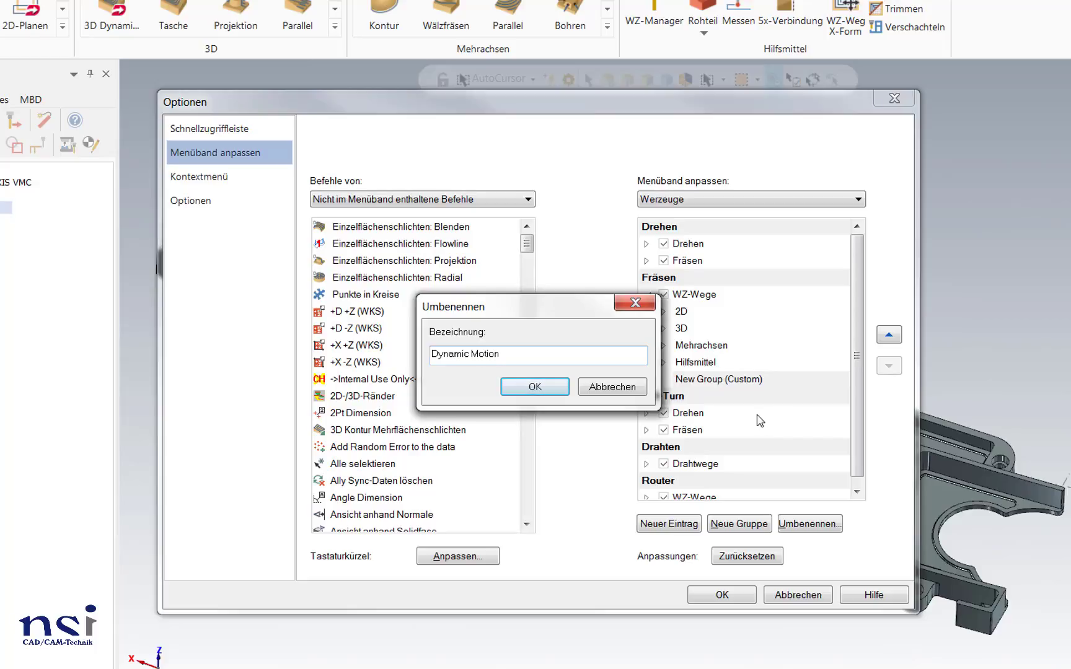
left_click(546, 387)
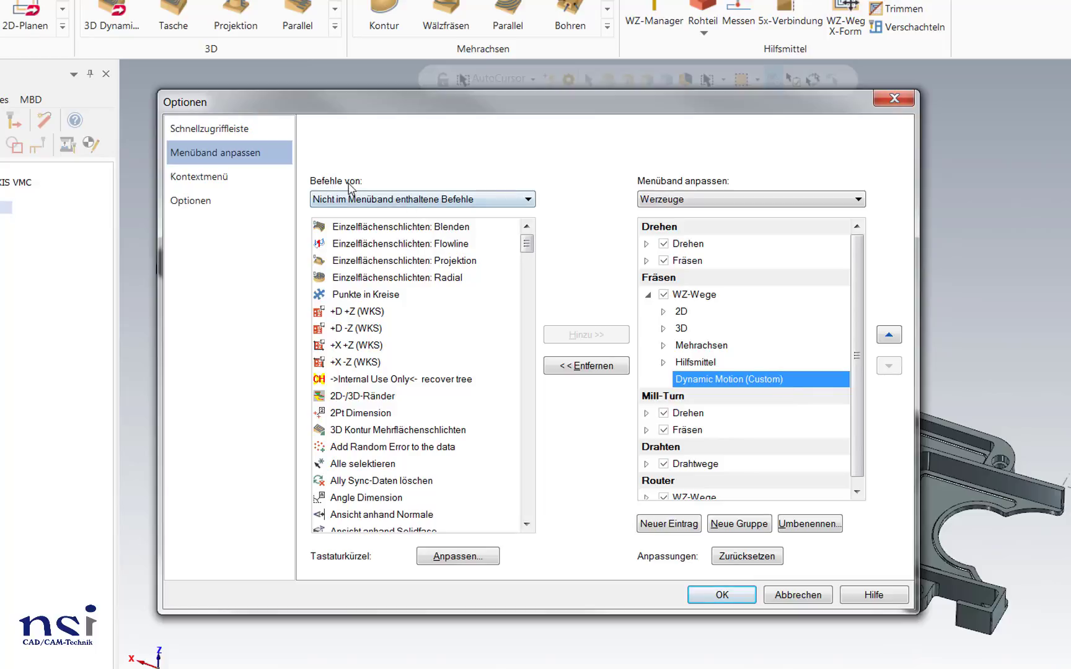
Add the commands 2D dynamische Kontur and 2D-Dynamisch from Fräsen-Werkzeugwege to the Dynamic Motion group.
left_click(528, 200)
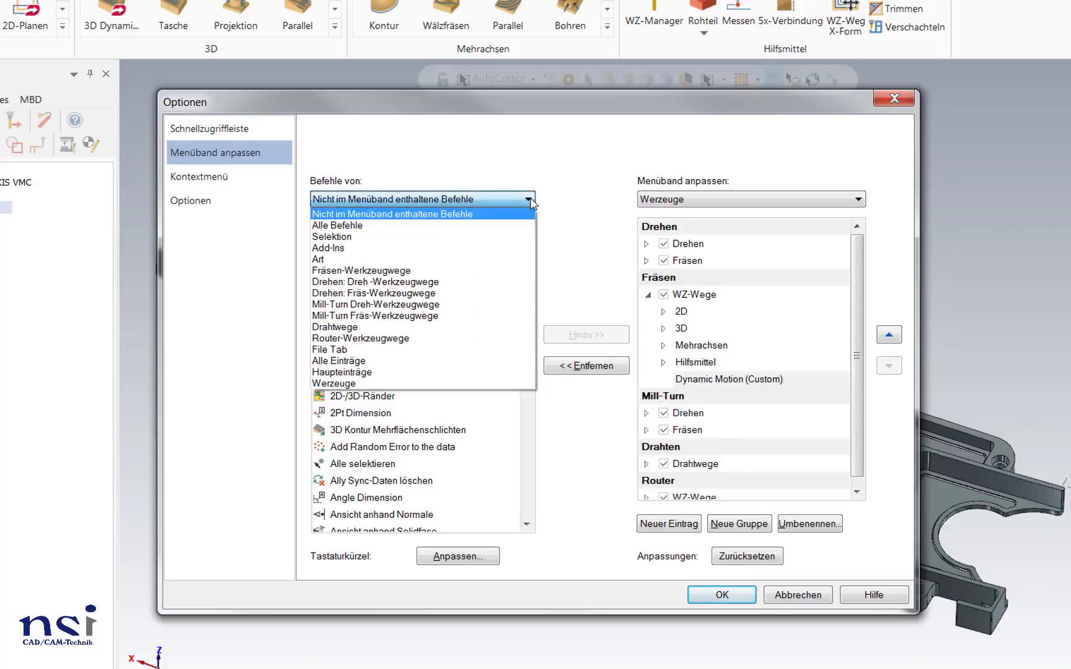
left_click(349, 271)
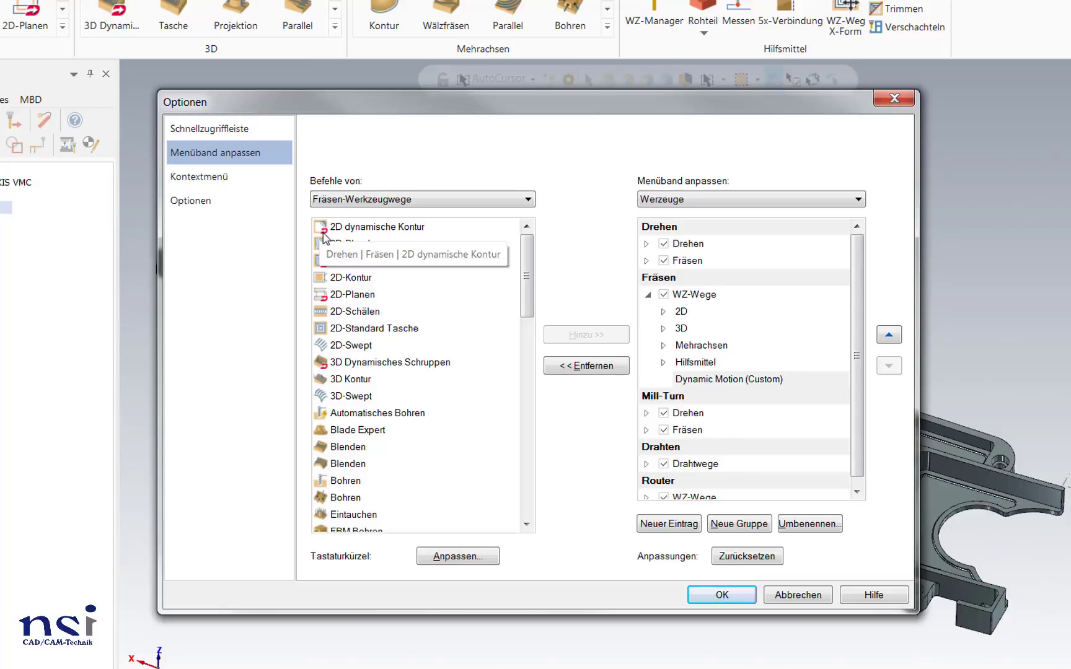
left_click(346, 230)
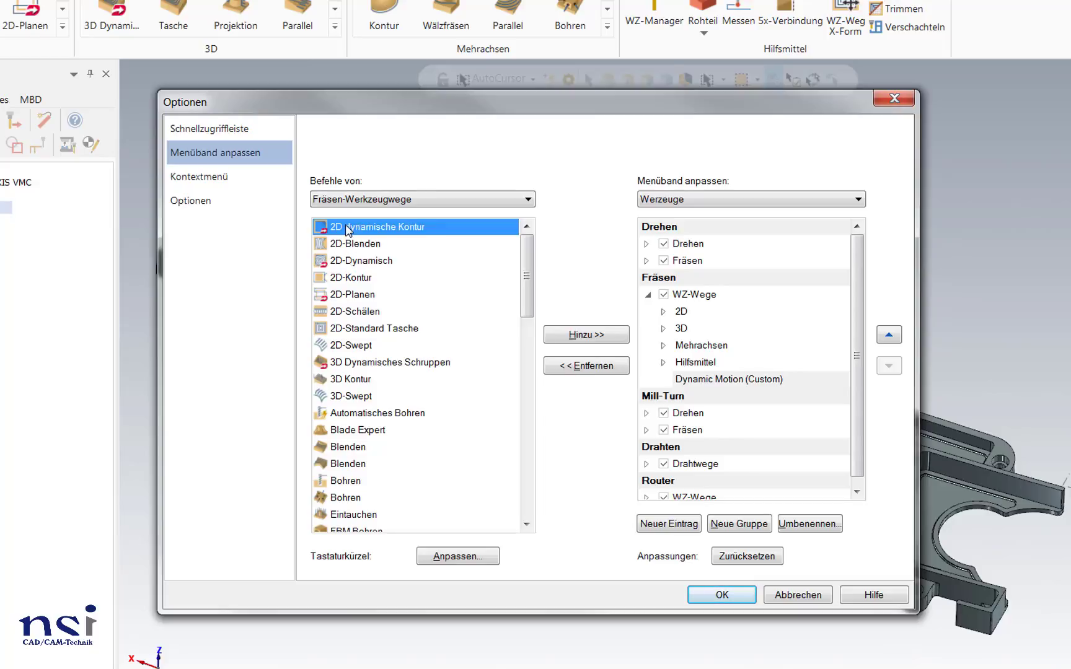
left_click(597, 336)
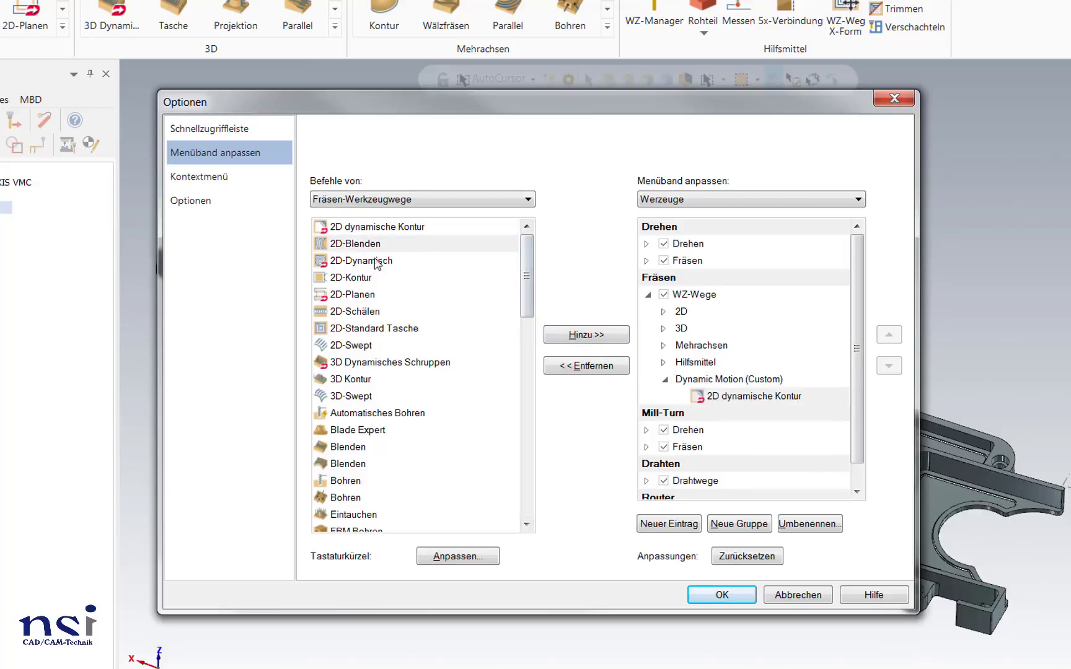
left_click(376, 260)
left_click(597, 338)
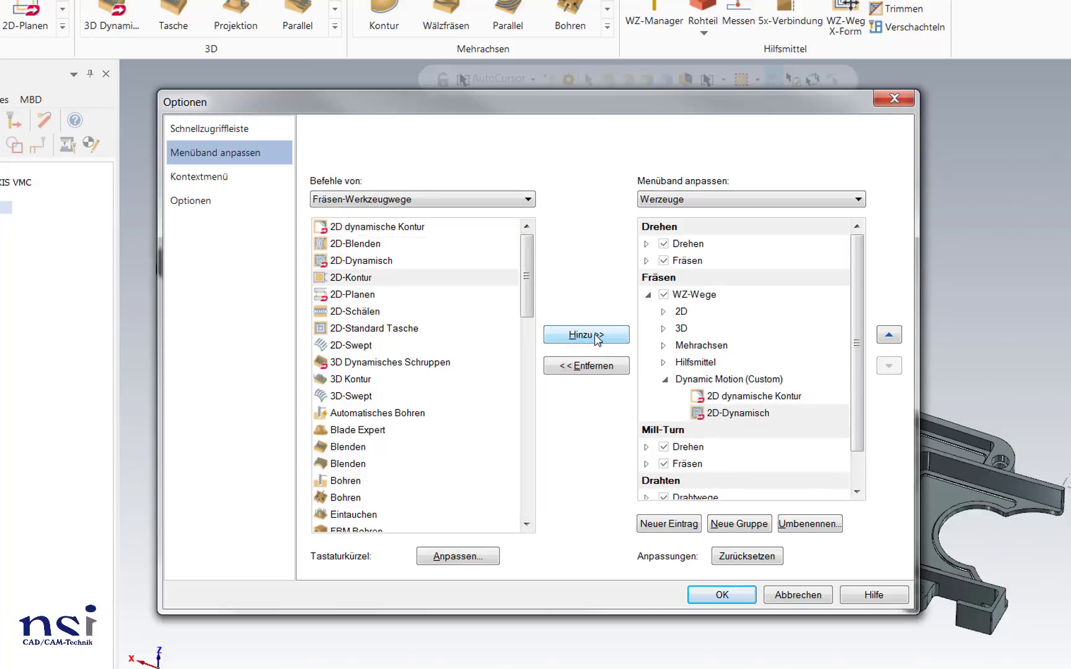
Add 2D-Planen and 3D Dynamisches Schruppen to the Dynamic Motion group and apply the ribbon customization.
left_click(350, 295)
left_click(576, 337)
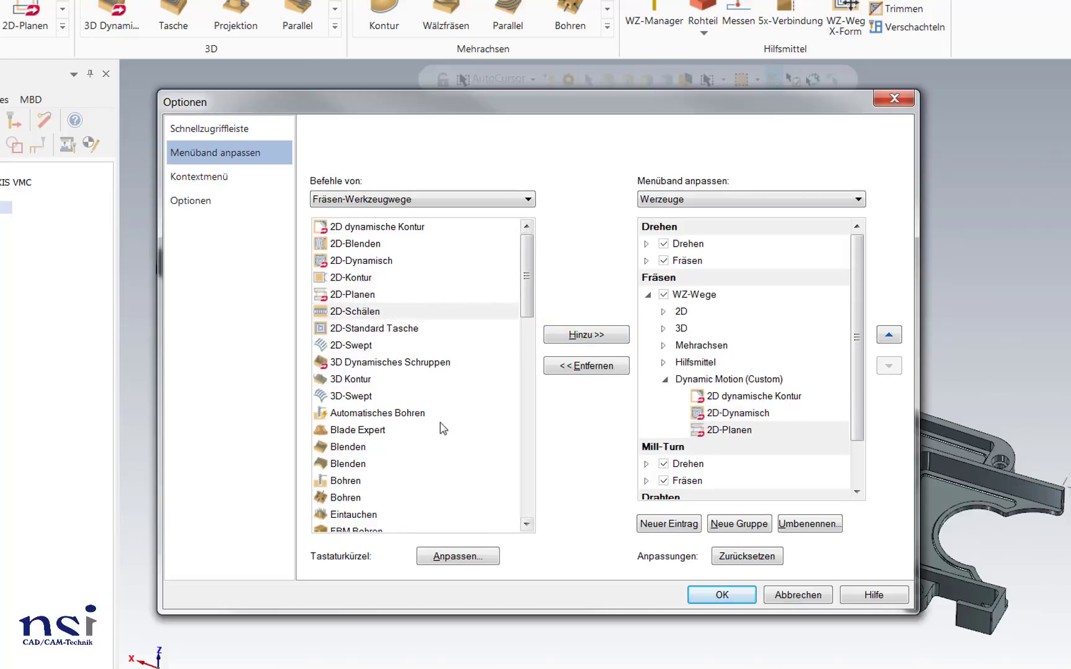
left_click(374, 364)
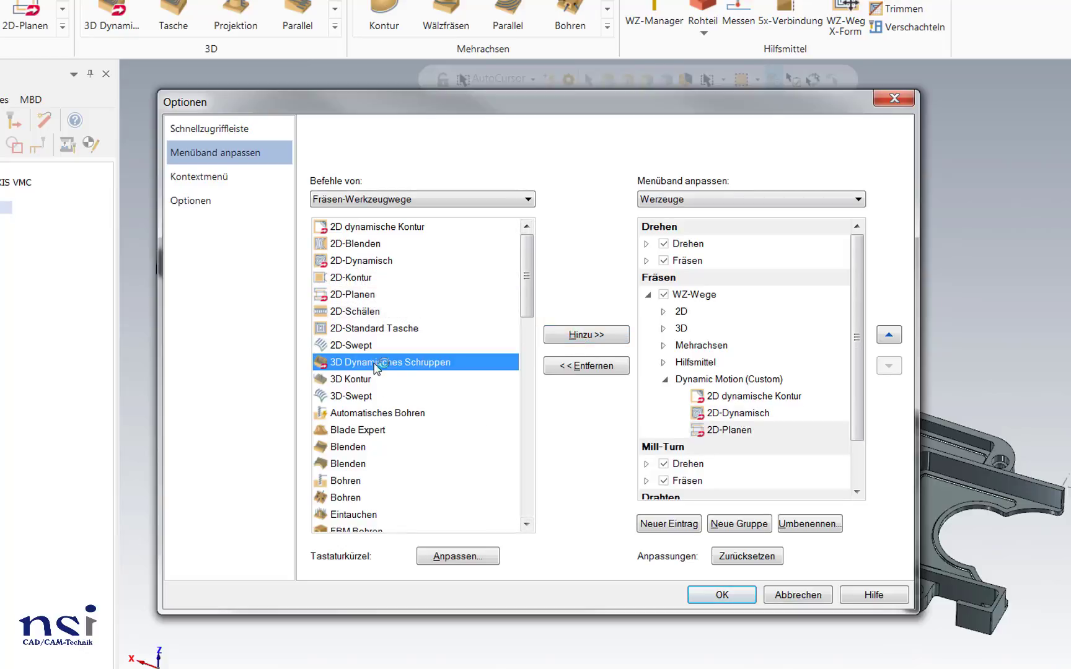
left_click(585, 335)
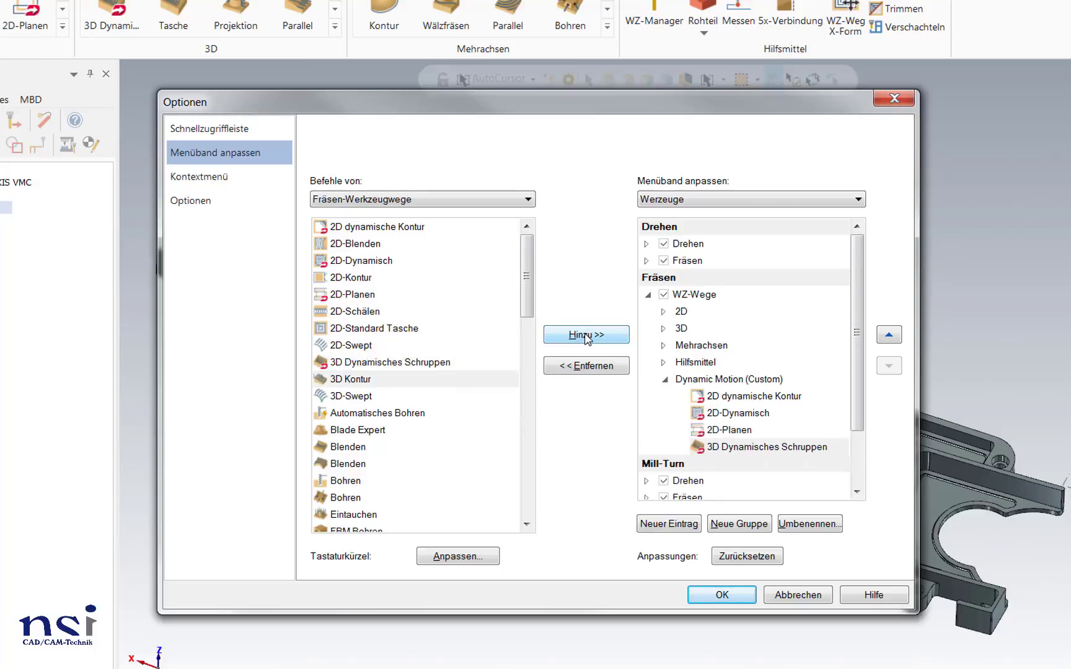
left_click(720, 595)
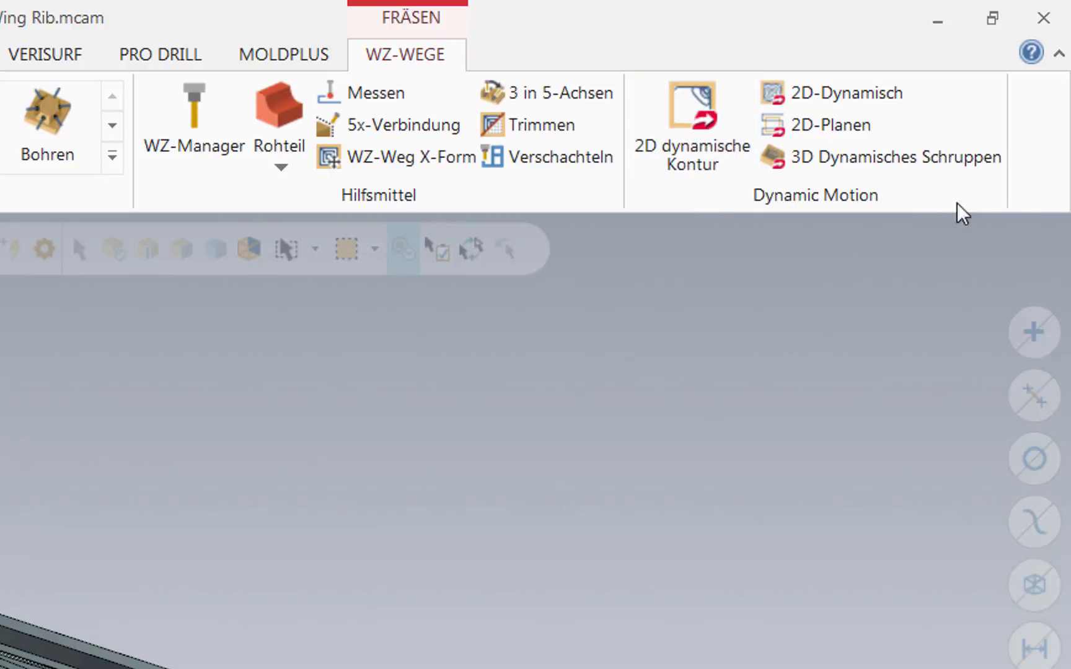
Remove the custom Dynamic Motion group from the milling WZ-Wege ribbon tab and apply the change.
right_click(1038, 153)
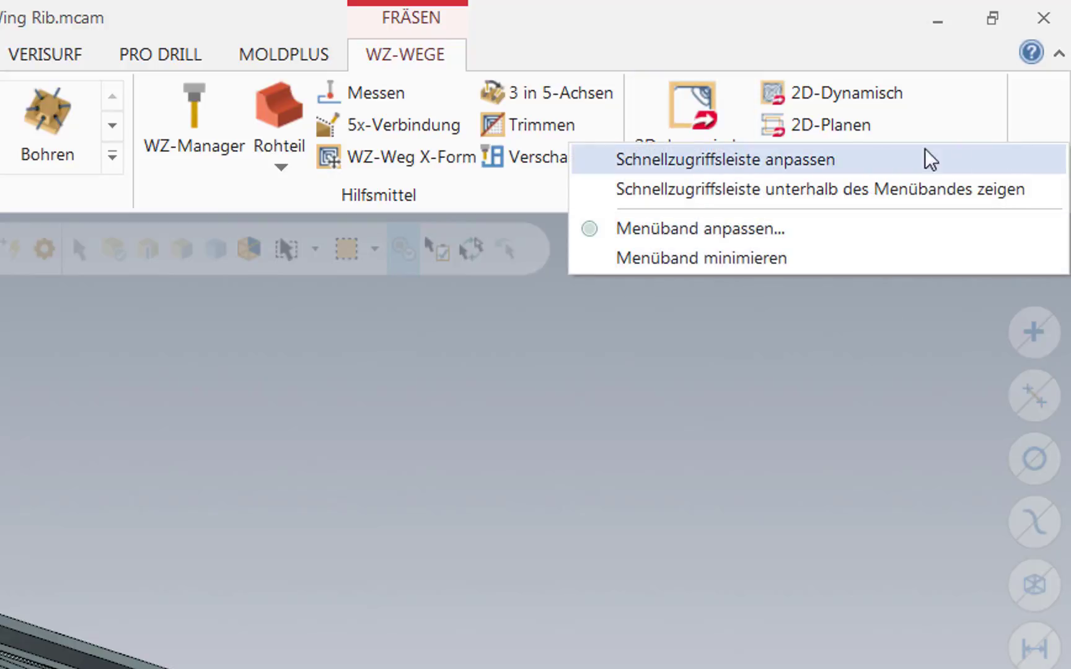
left_click(677, 230)
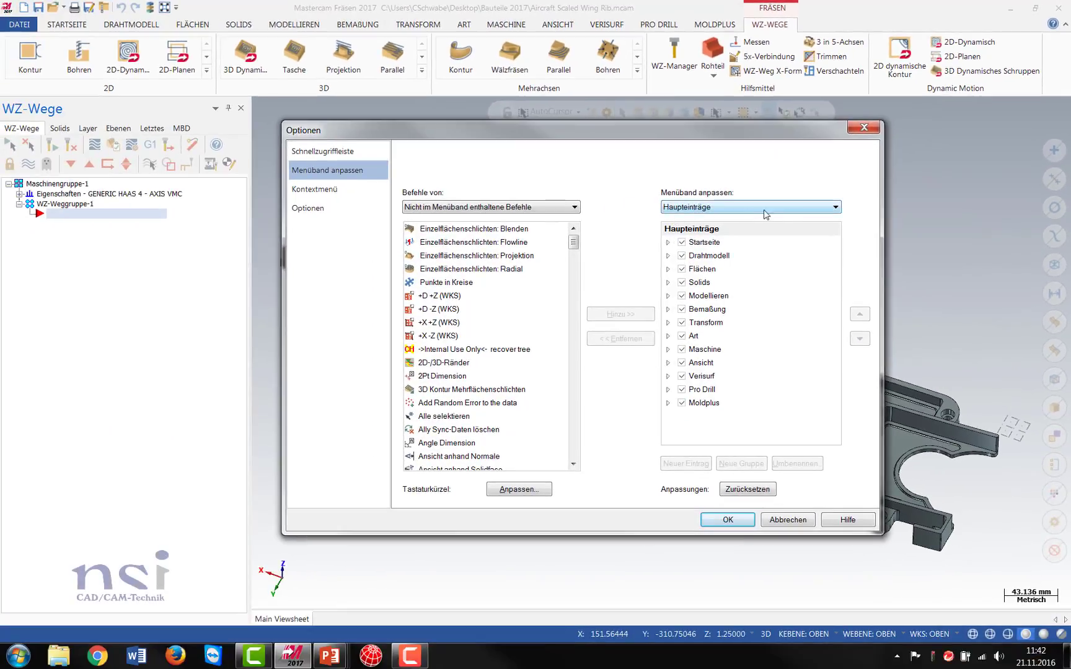
left_click(837, 208)
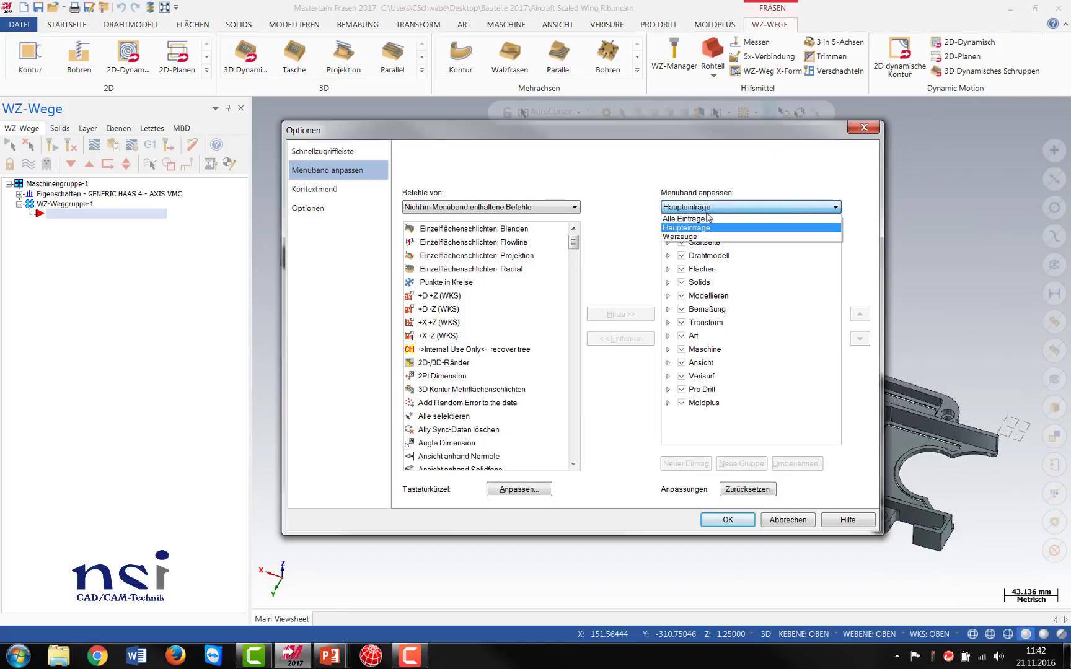
left_click(688, 237)
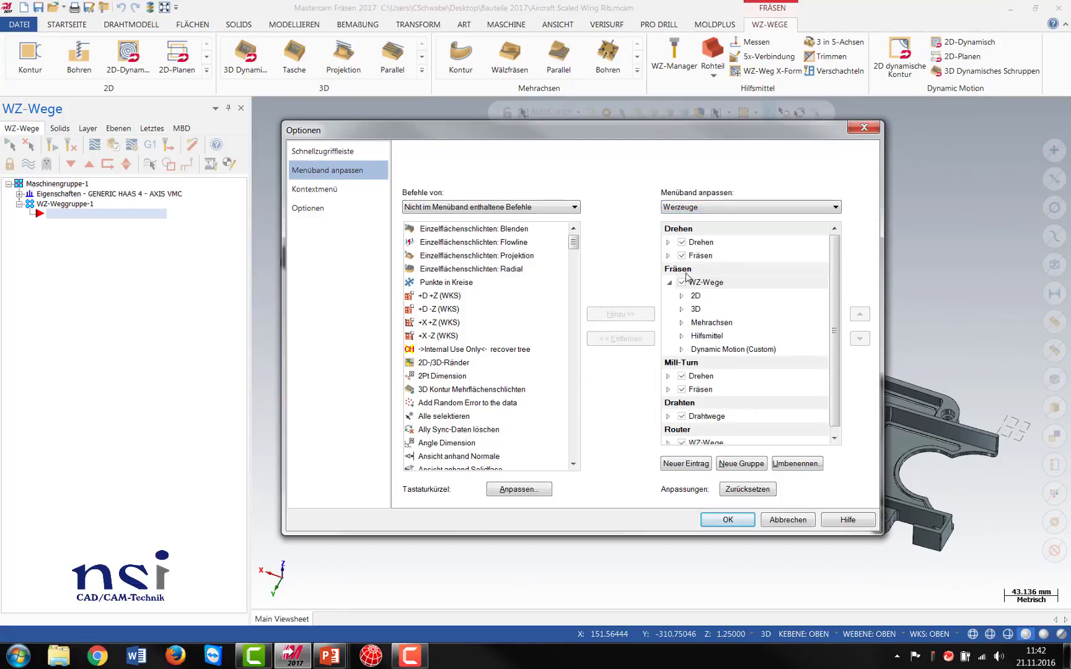
left_click(708, 283)
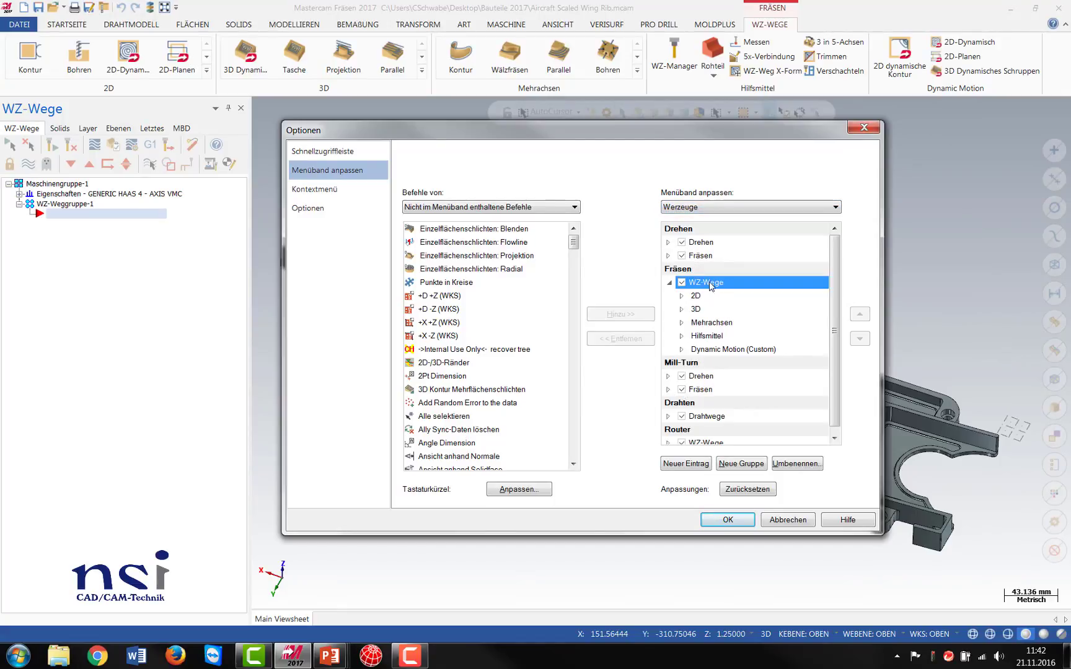
left_click(713, 350)
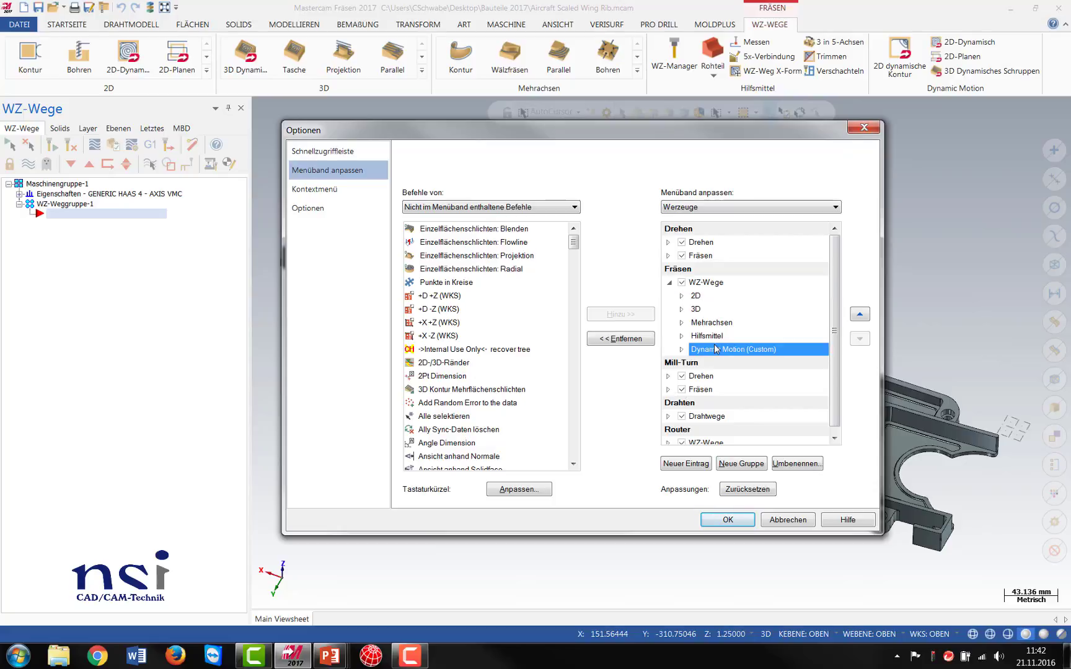
left_click(638, 343)
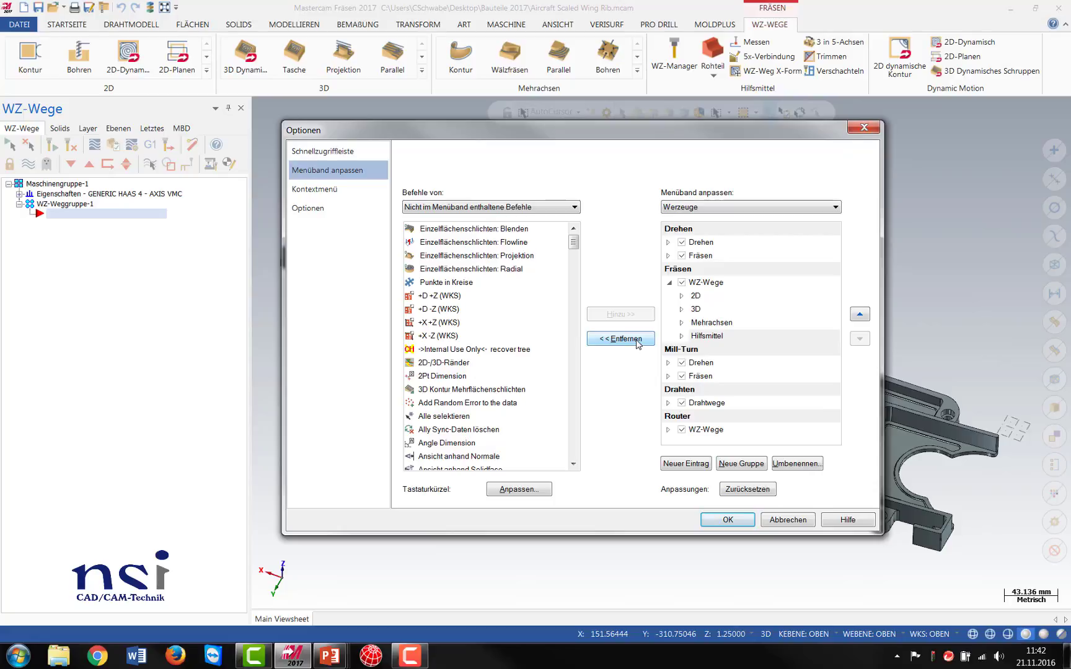
left_click(738, 522)
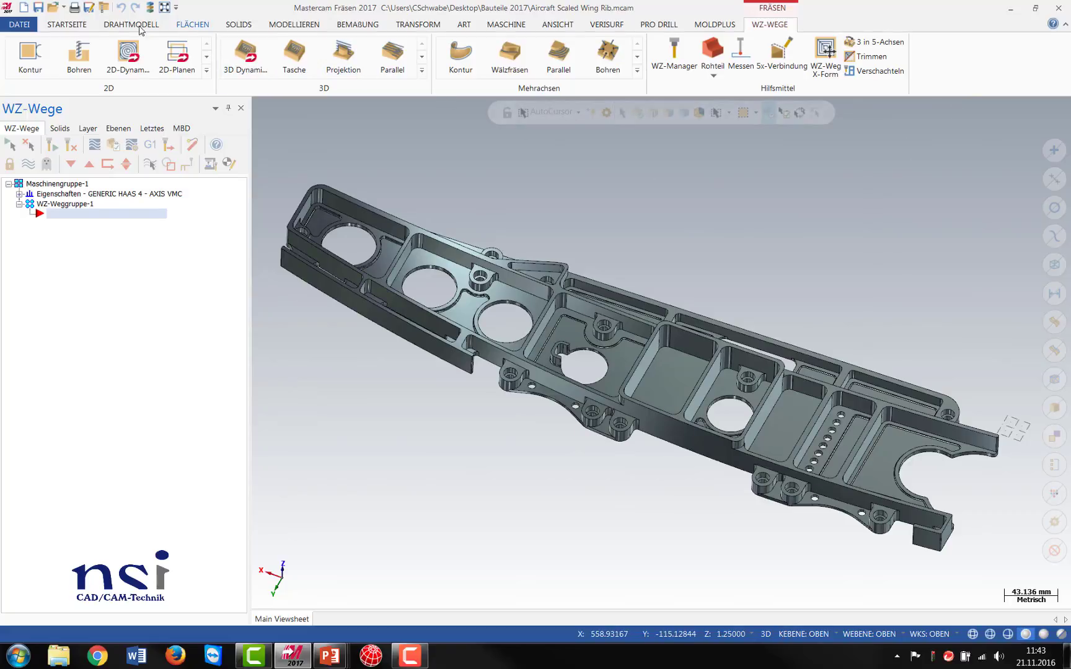
View the graphics area's current context menu and open the Kontextmenü customization settings.
left_click(66, 29)
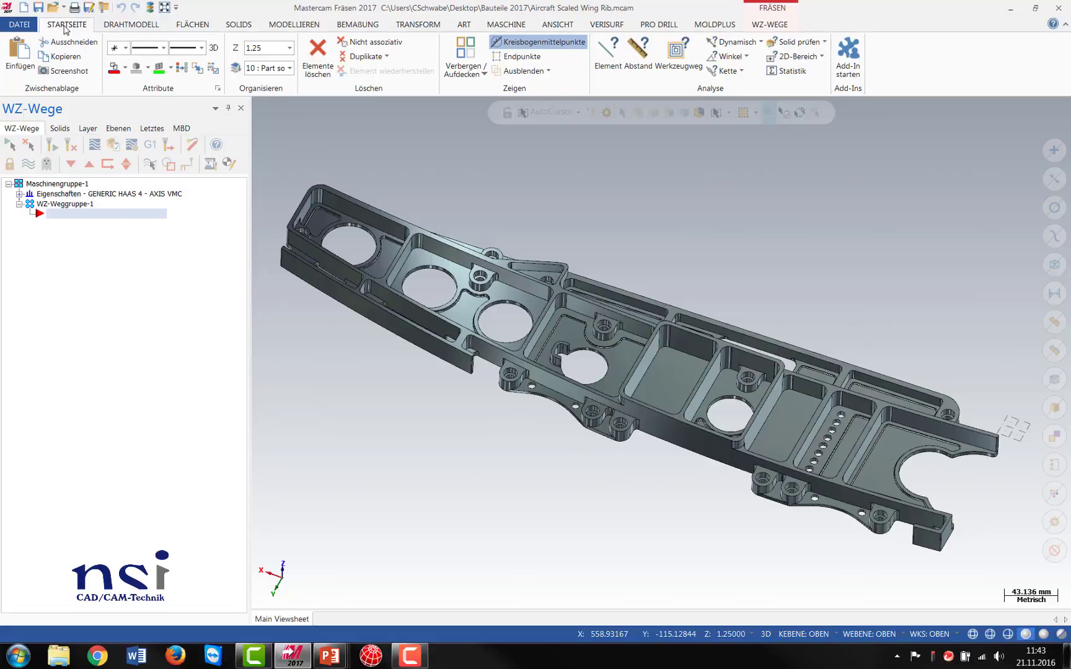
right_click(729, 190)
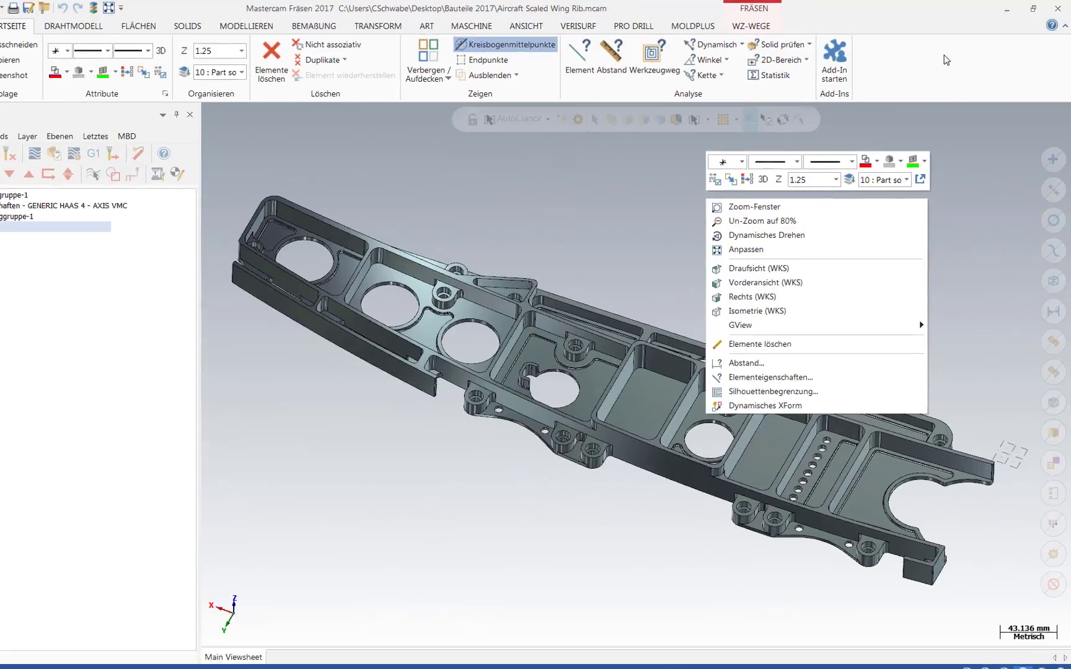
right_click(950, 54)
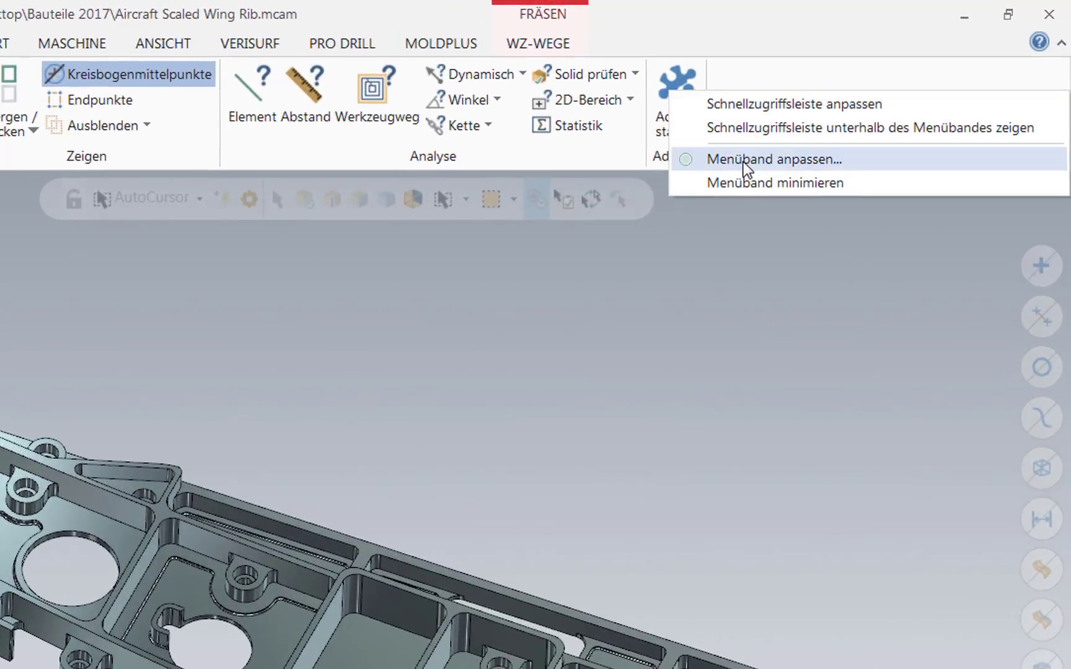
left_click(791, 171)
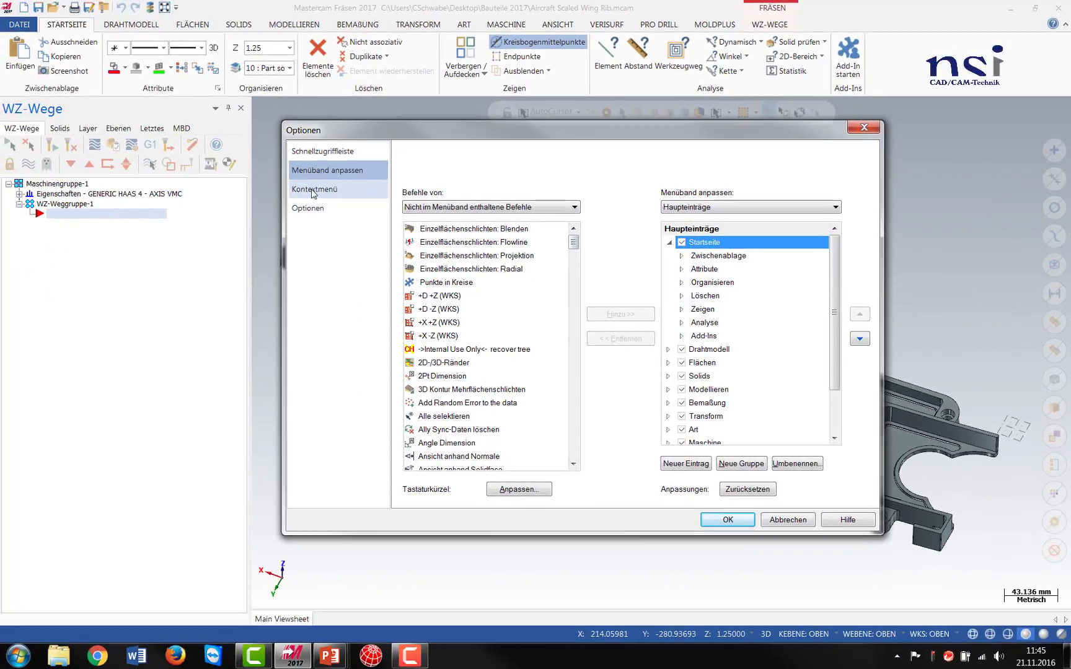
left_click(314, 190)
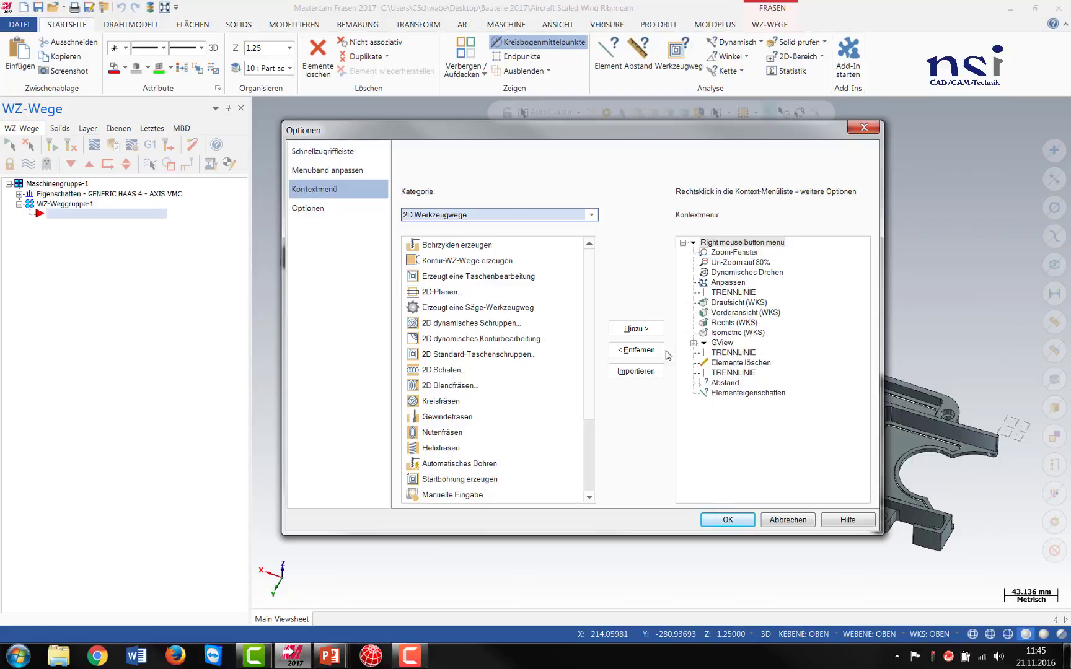
Add the Silhouettenbegrenzung command from the Geometrie category to the context menu.
left_click(591, 215)
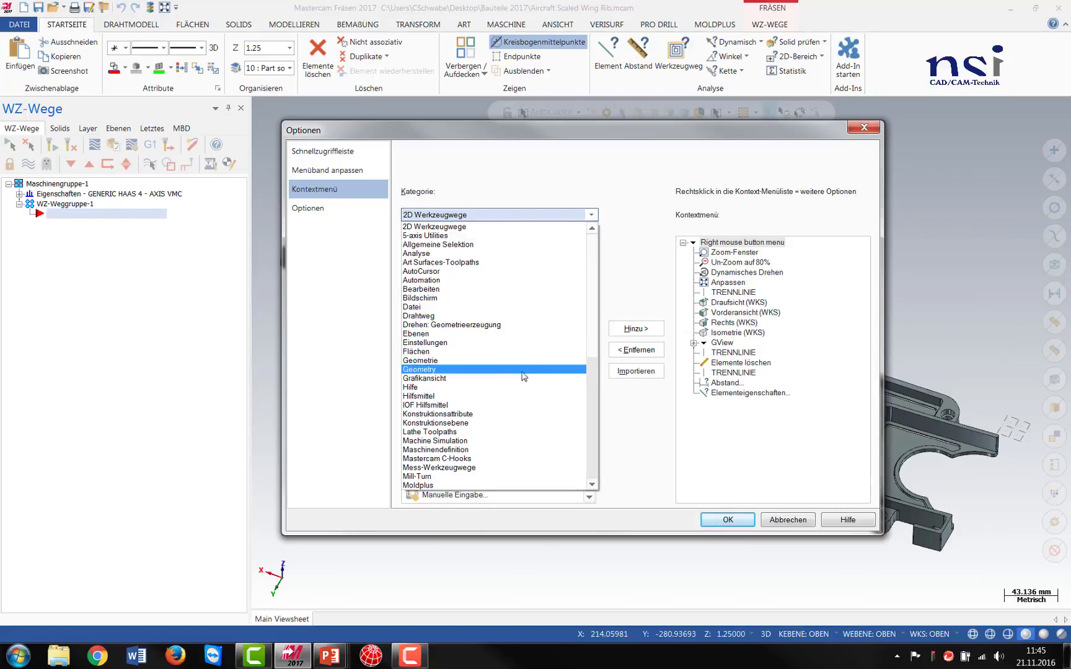
left_click(425, 362)
scroll(590, 364, "down", 5)
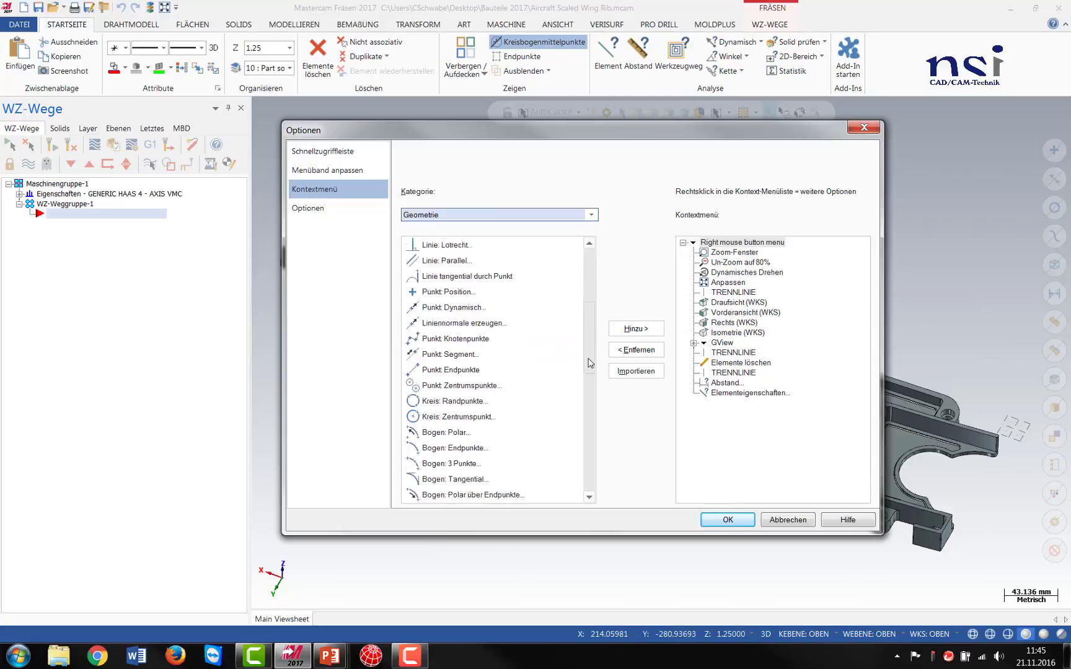
scroll(590, 364, "down", 10)
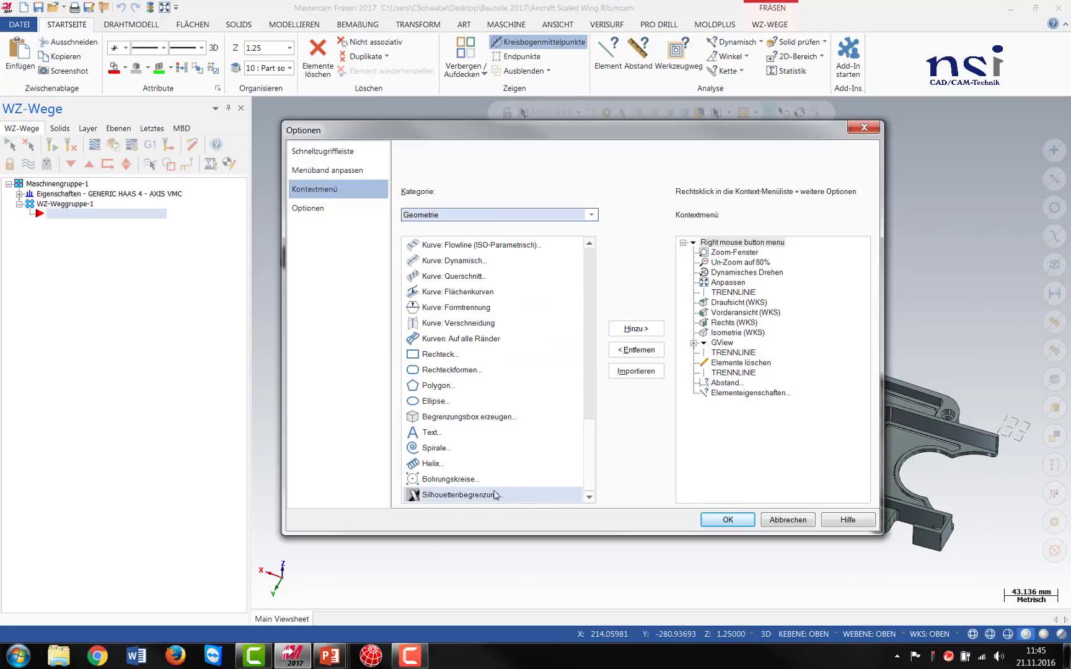
left_click(478, 498)
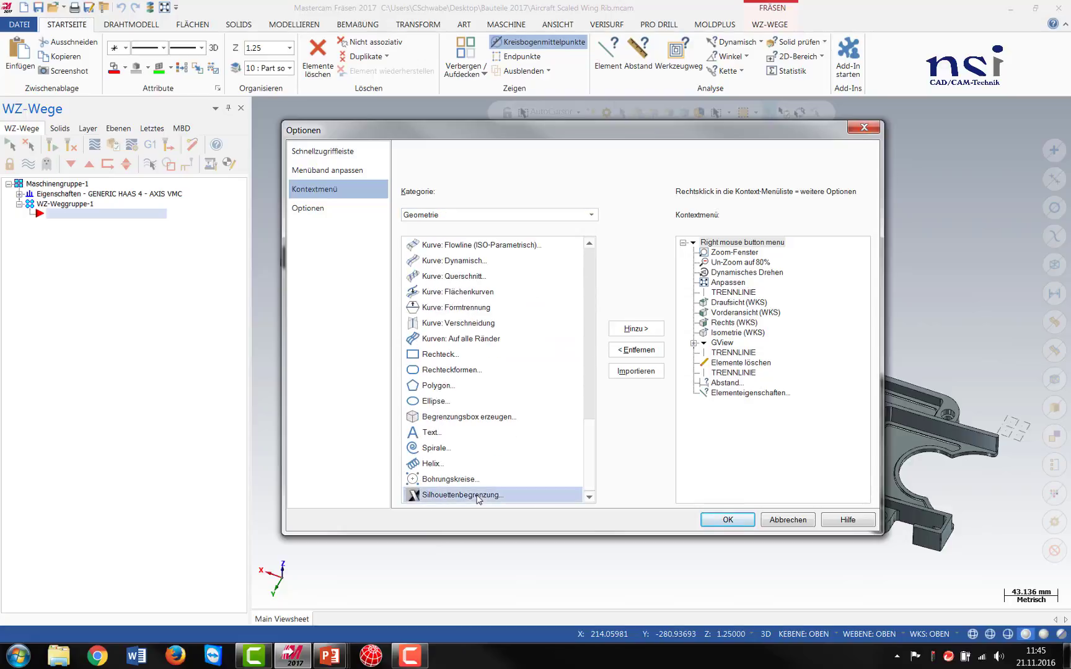
left_click(637, 329)
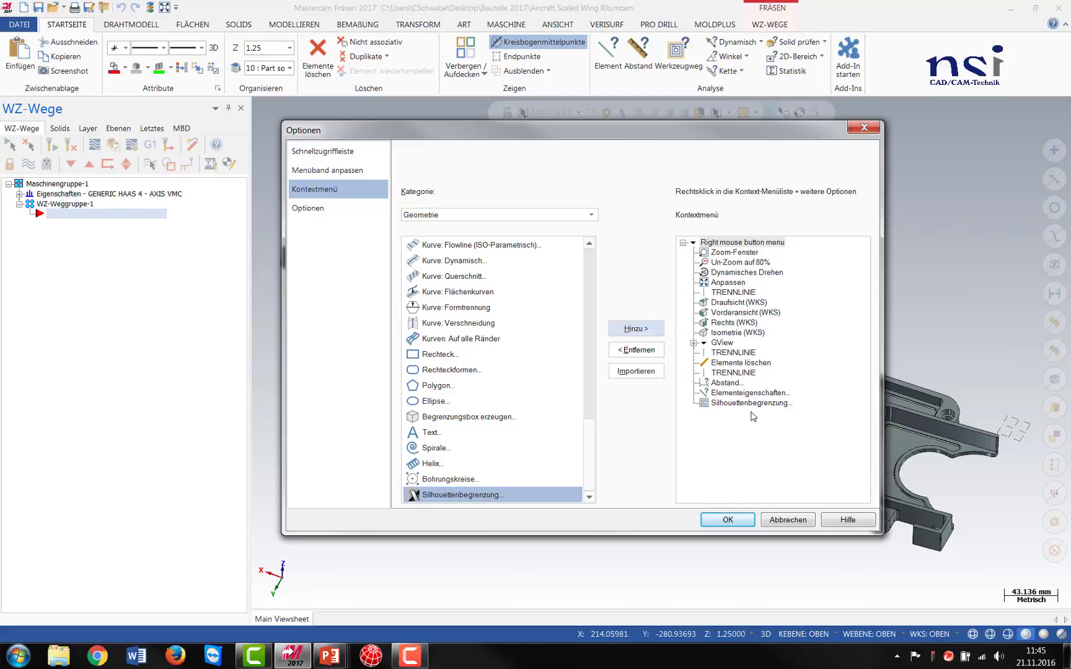
Add the Dynamisches XForm command from the X-Form category to the context menu.
left_click(591, 215)
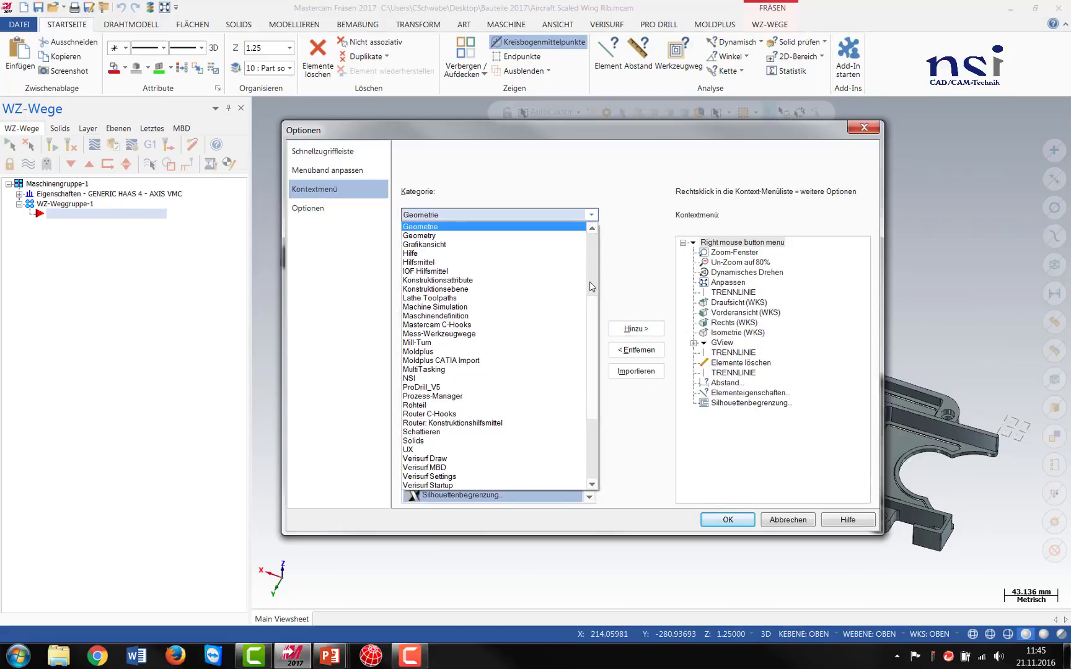
left_click_drag(591, 287, 592, 442)
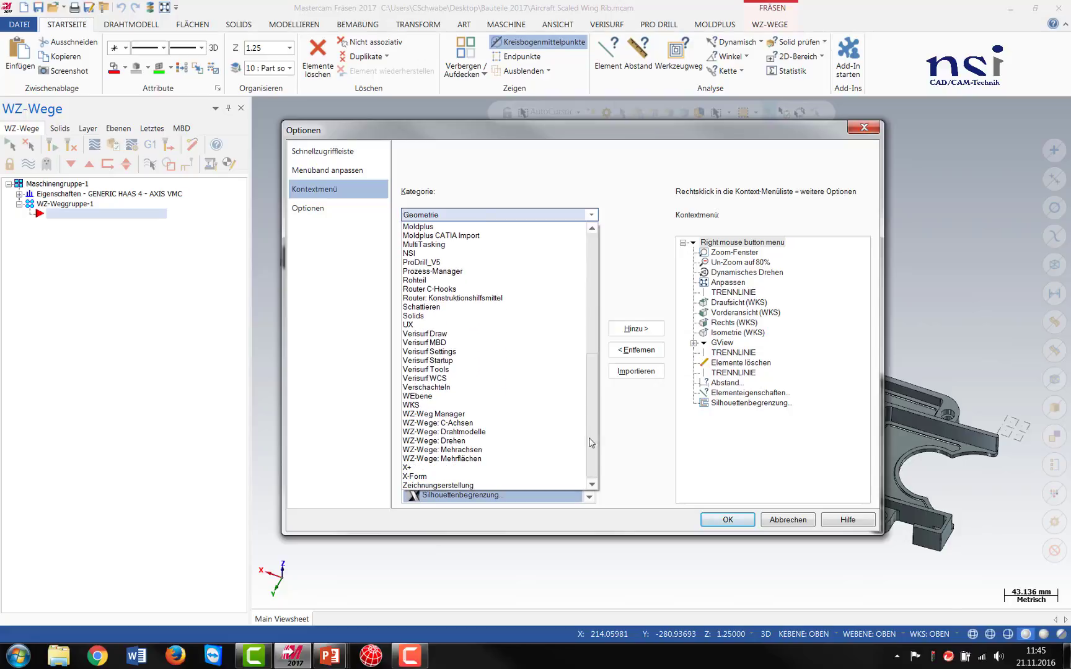
left_click(427, 477)
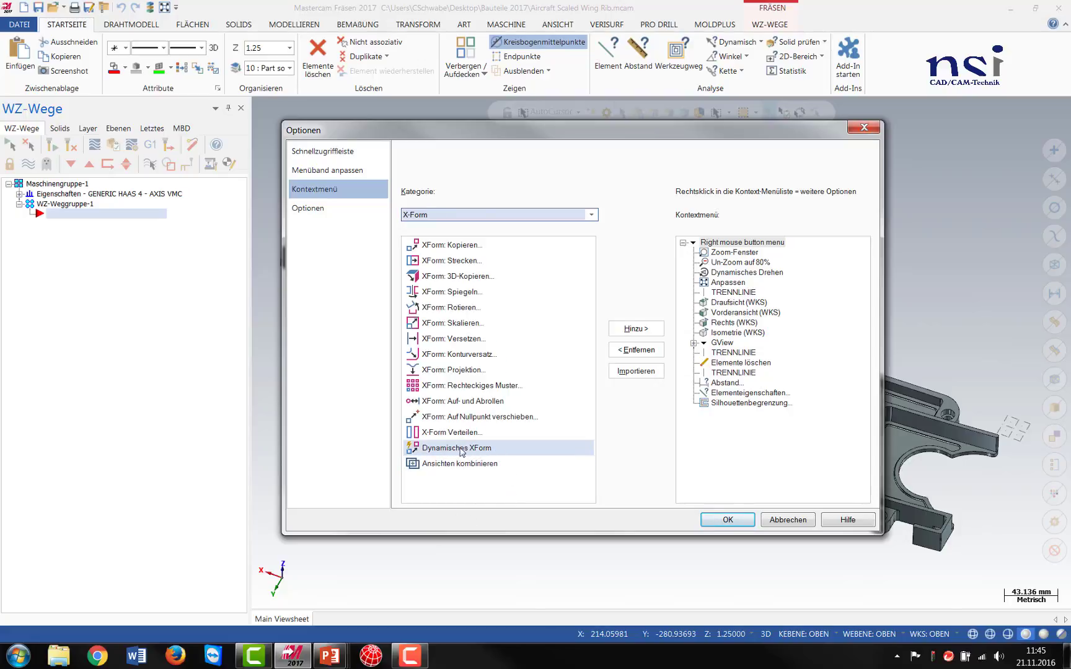
left_click(450, 449)
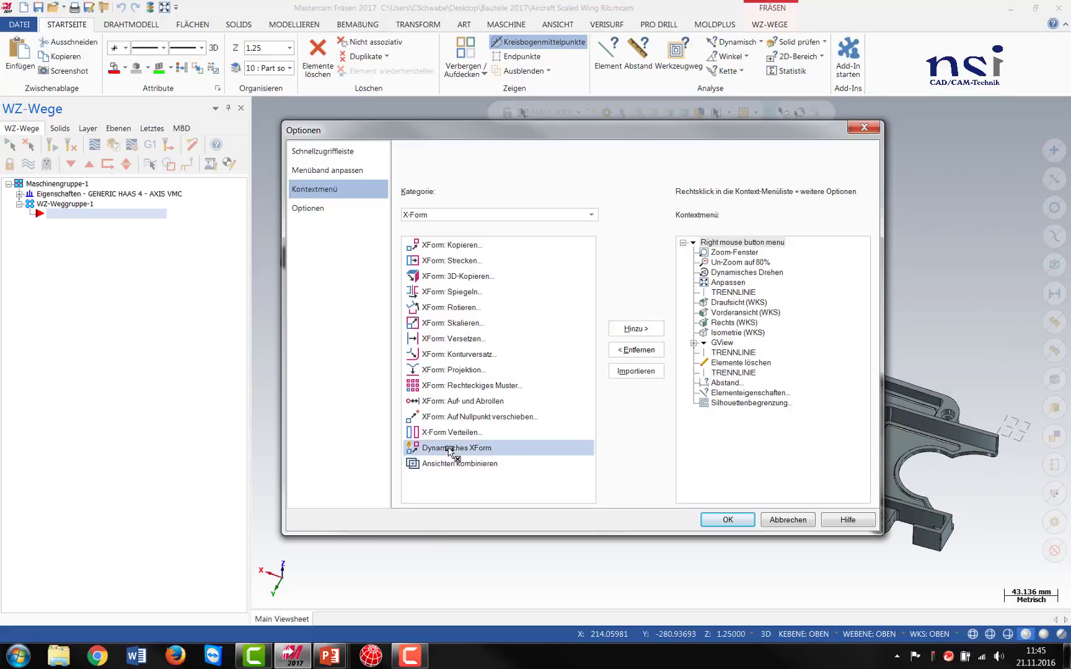
left_click(639, 329)
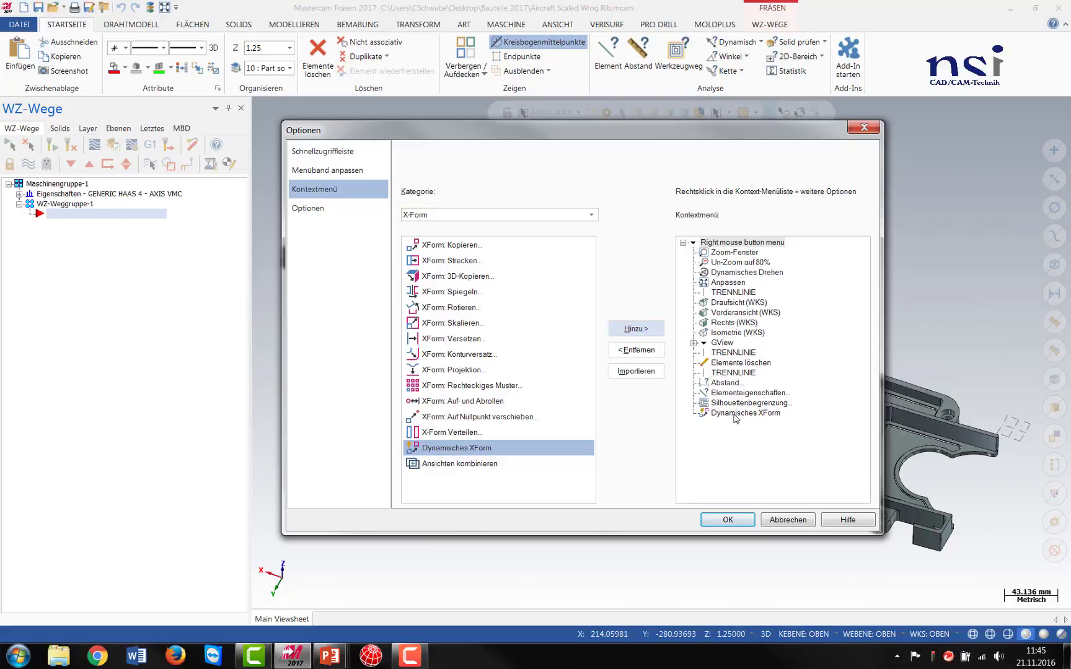
Move Dynamisches XForm below Anpassen and back to the end of the list, and apply the context menu customization.
left_click_drag(736, 417, 735, 459)
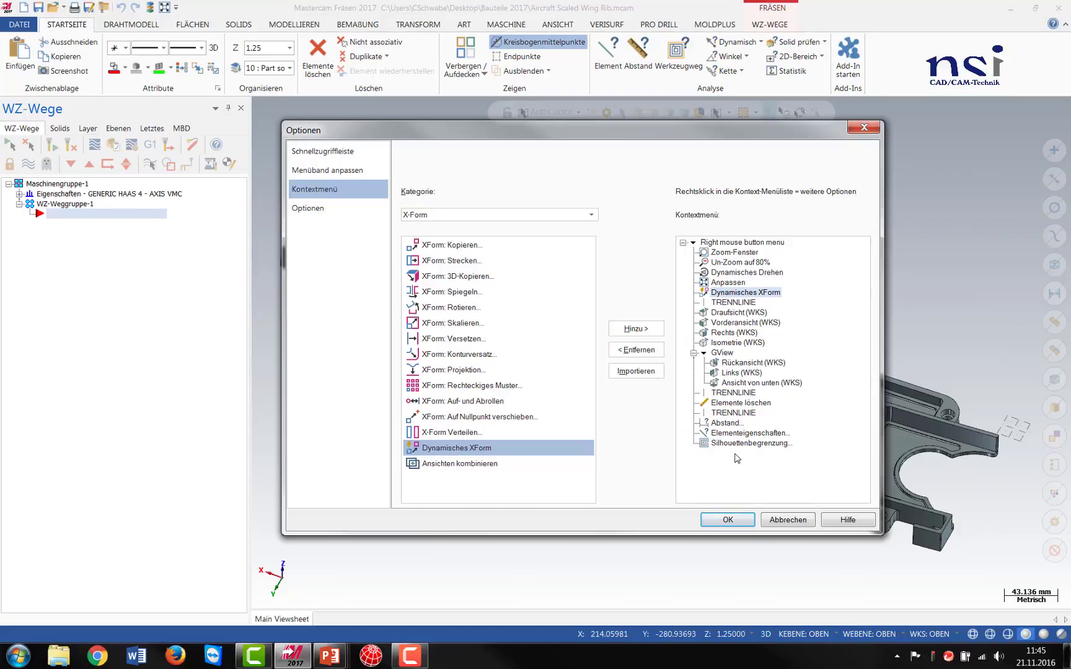
left_click_drag(723, 296, 733, 442)
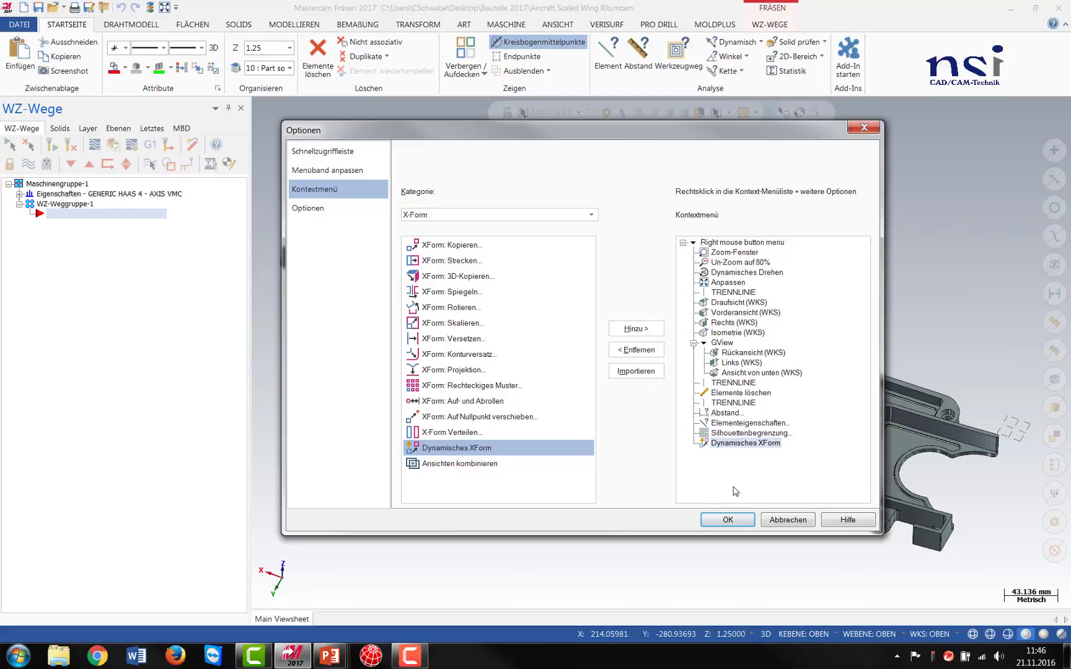
left_click(735, 519)
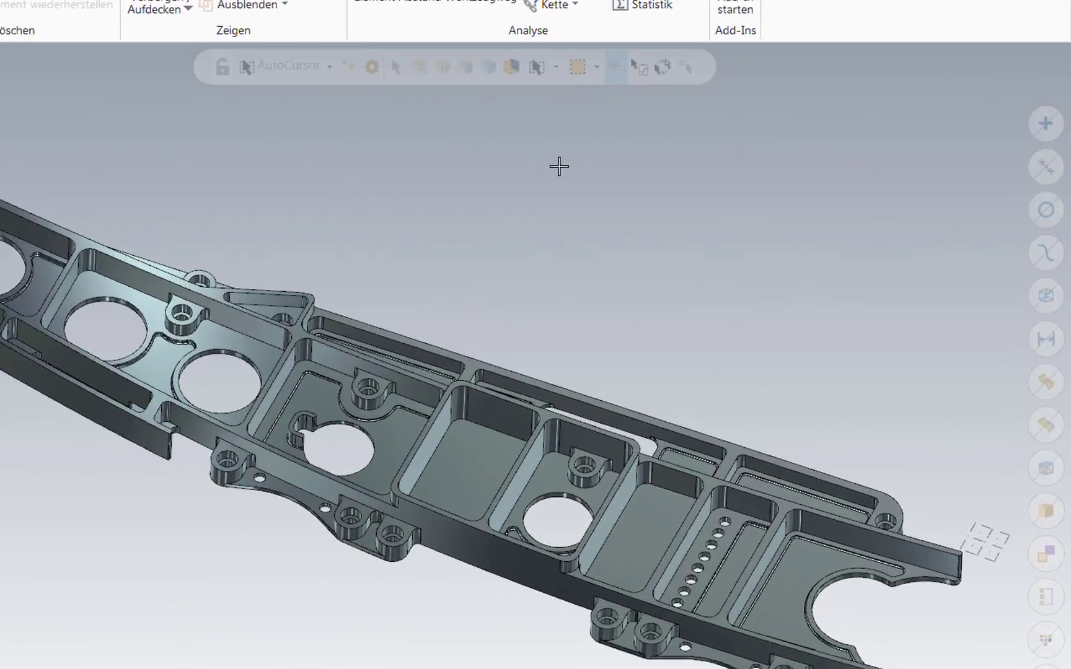
Check the graphics area's context menu for the Silhouettenbegrenzung and Dynamisches XForm entries.
right_click(731, 178)
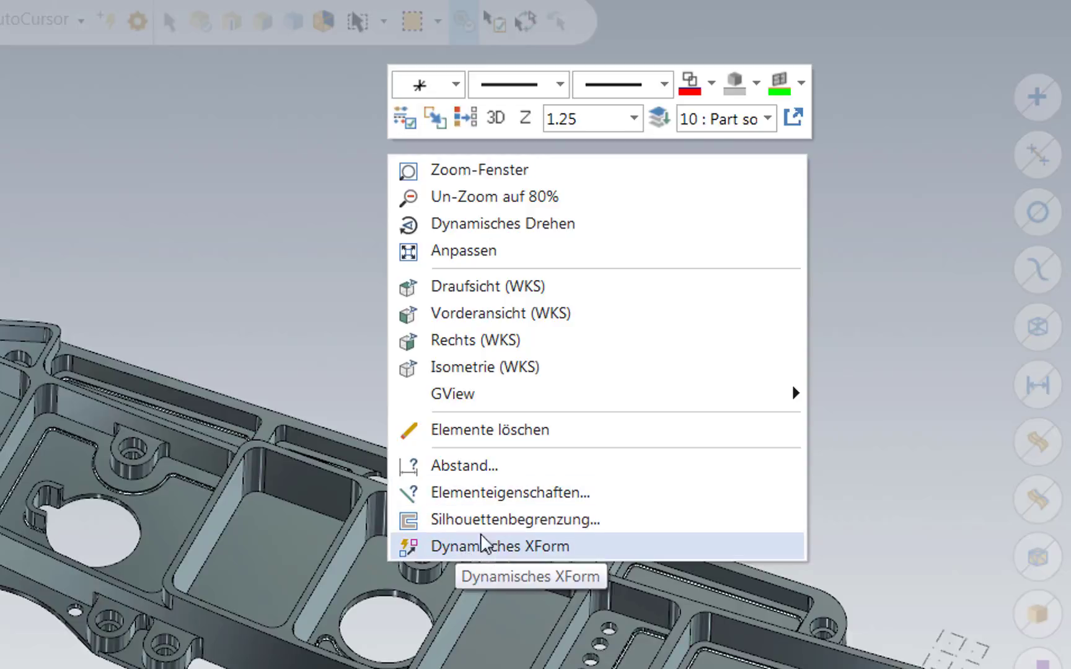
left_click(301, 324)
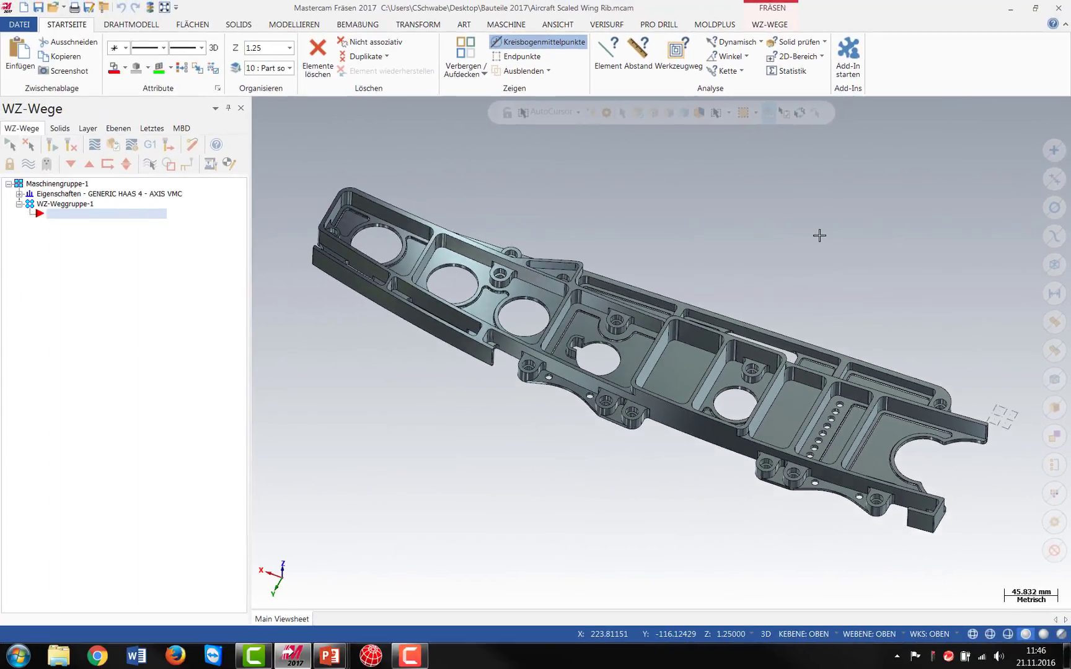
mouse_move(819, 236)
middle_mouse_down()
mouse_move(813, 227)
mouse_move(831, 210)
mouse_move(805, 229)
middle_mouse_up()
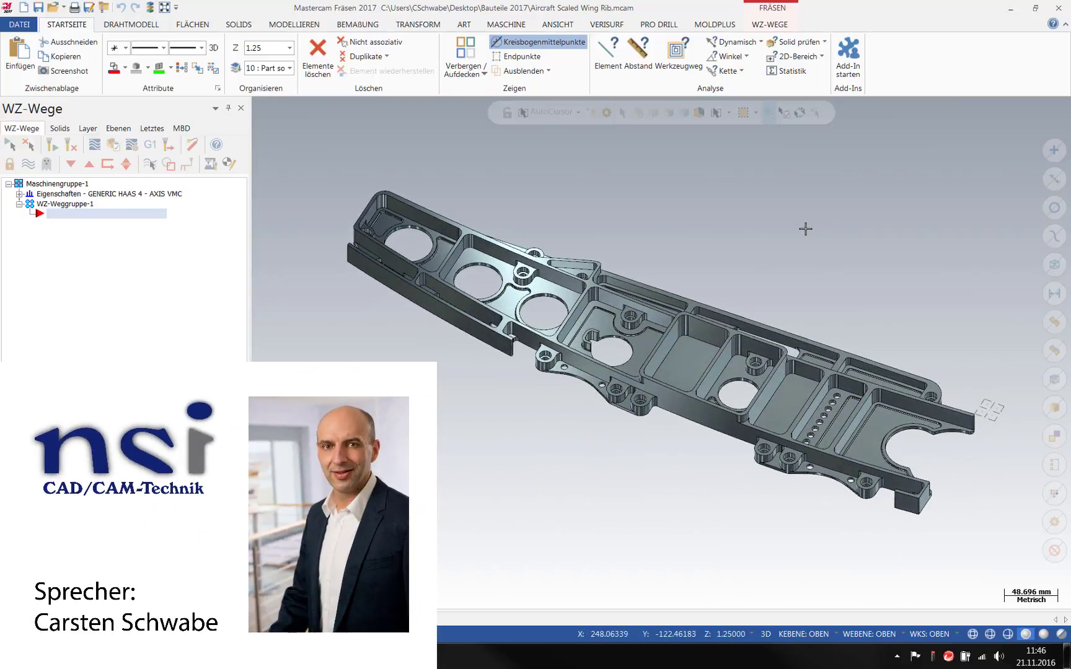